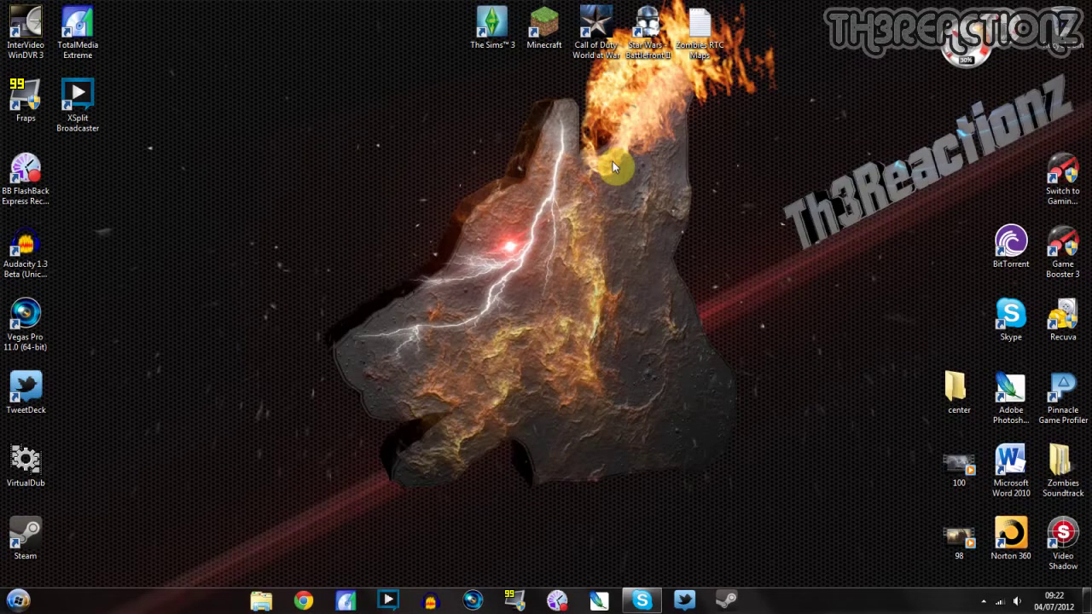
# Launch TotalMedia Extreme and open its Record Video capture module
pyautogui.click(346, 601)
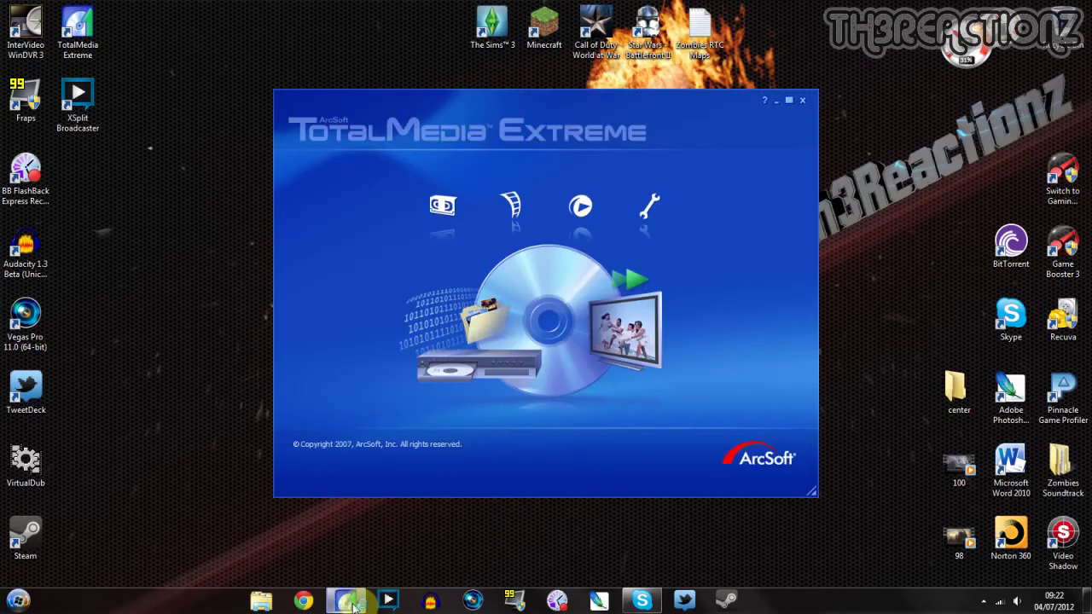
pyautogui.click(455, 217)
pyautogui.click(460, 218)
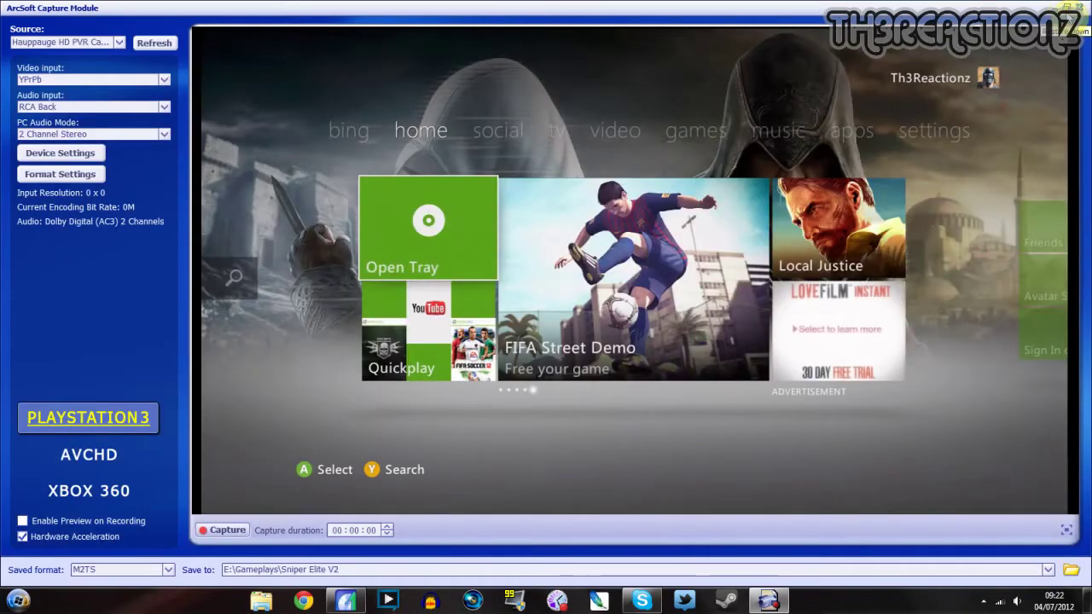
# Restore the Capture Module window to the top-left, close TotalMedia Extreme, and bring up Audacity
pyautogui.click(1066, 8)
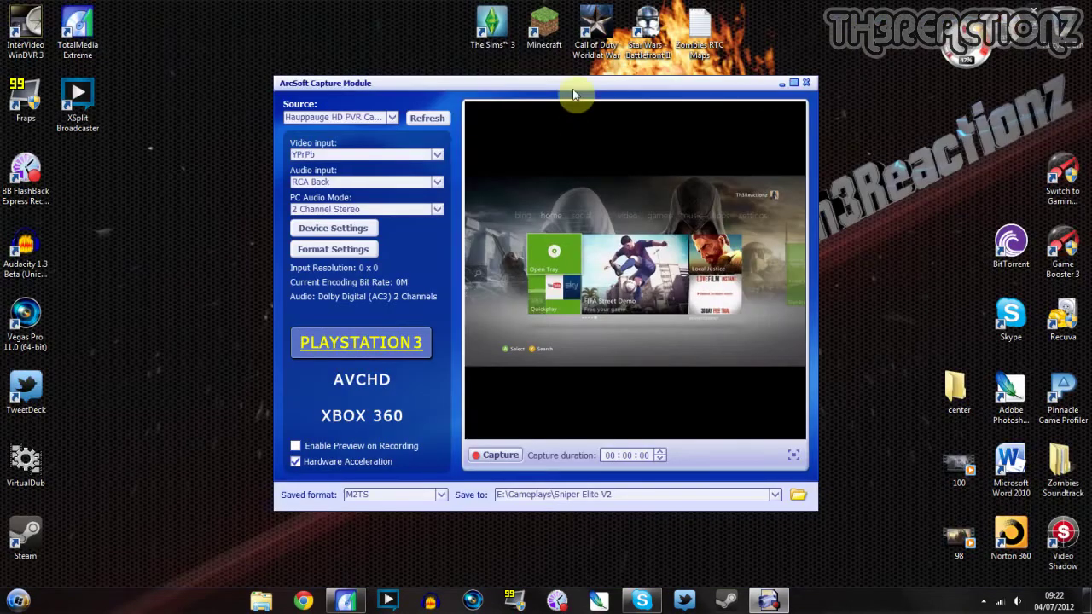
pyautogui.moveTo(574, 85); pyautogui.dragTo(304, 16)
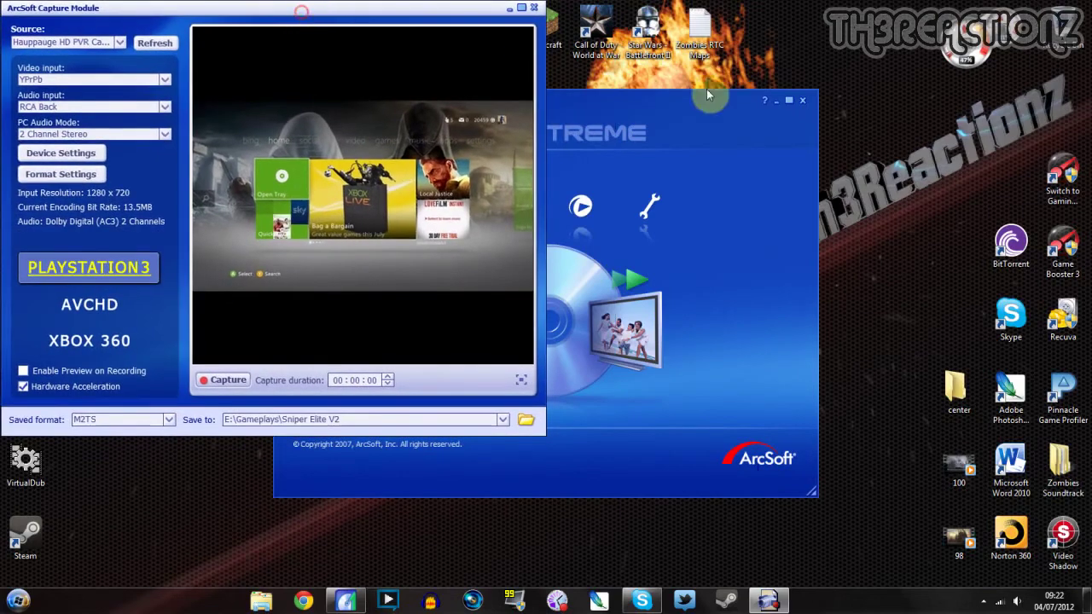
pyautogui.click(801, 104)
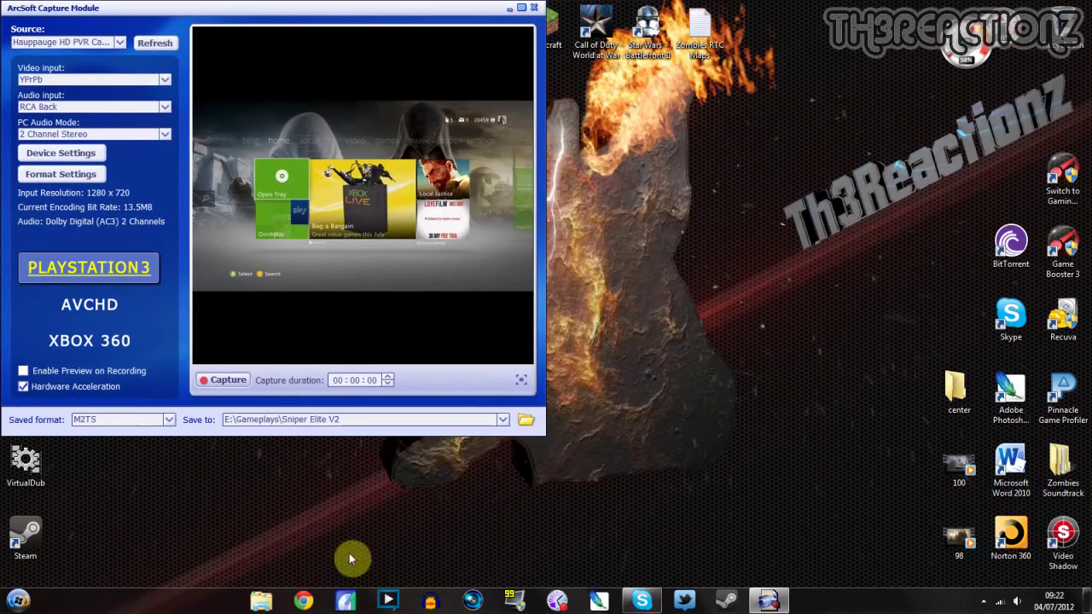
pyautogui.click(431, 602)
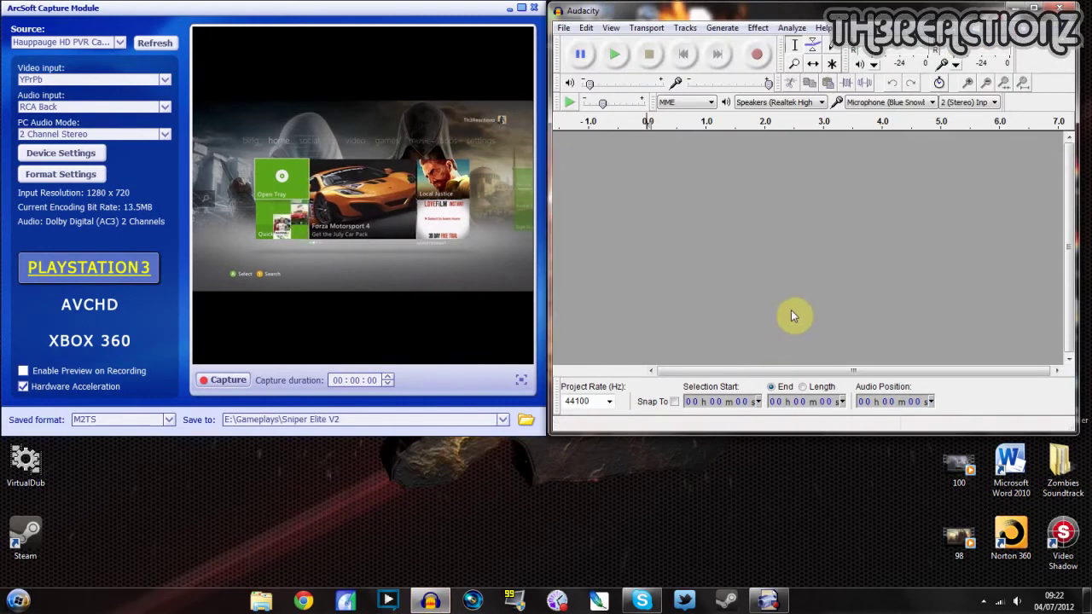
# Keep Microphone (Blue Snowball) as Audacity's recording input, then open the Start menu
pyautogui.click(910, 102)
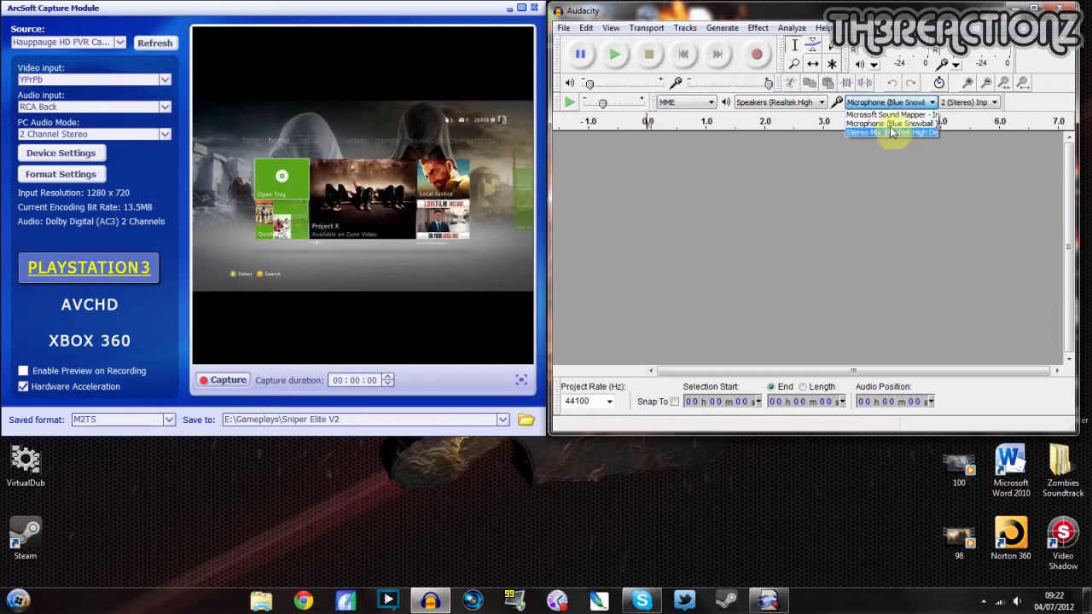
pyautogui.click(896, 126)
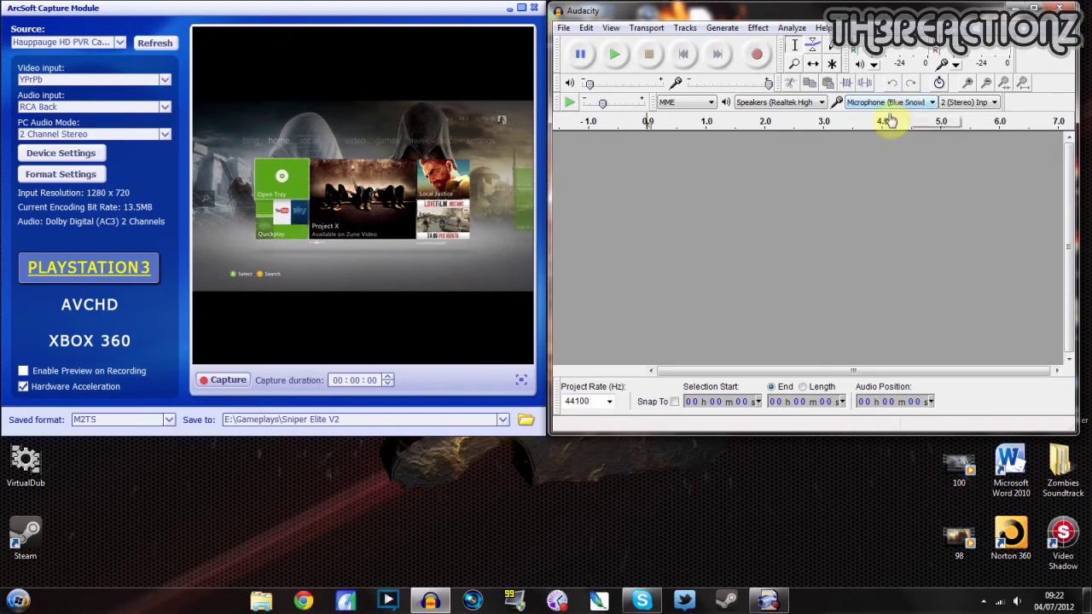
pyautogui.click(34, 601)
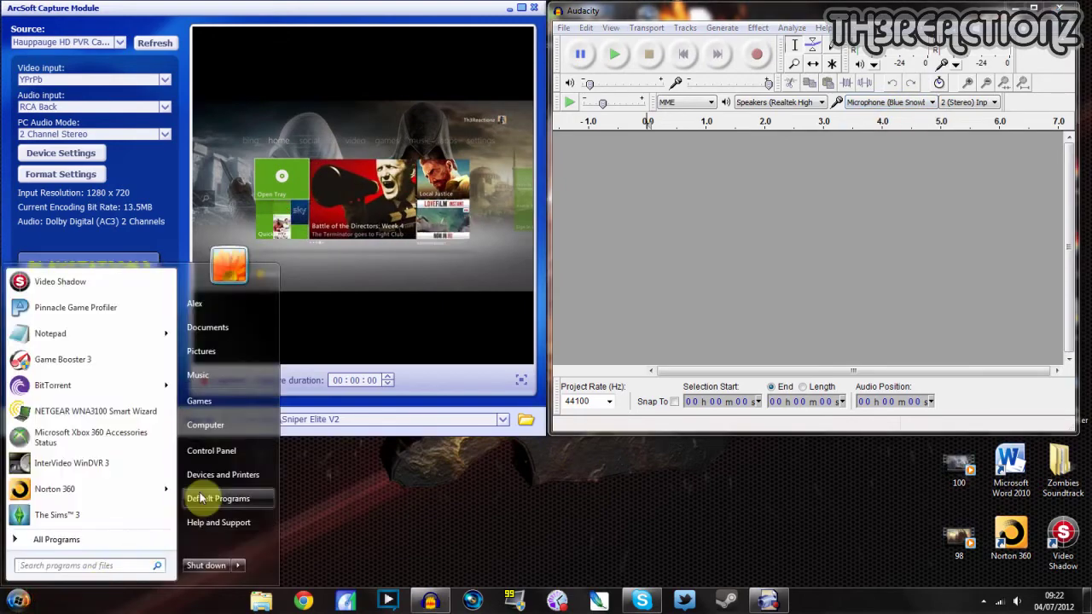
pyautogui.click(222, 452)
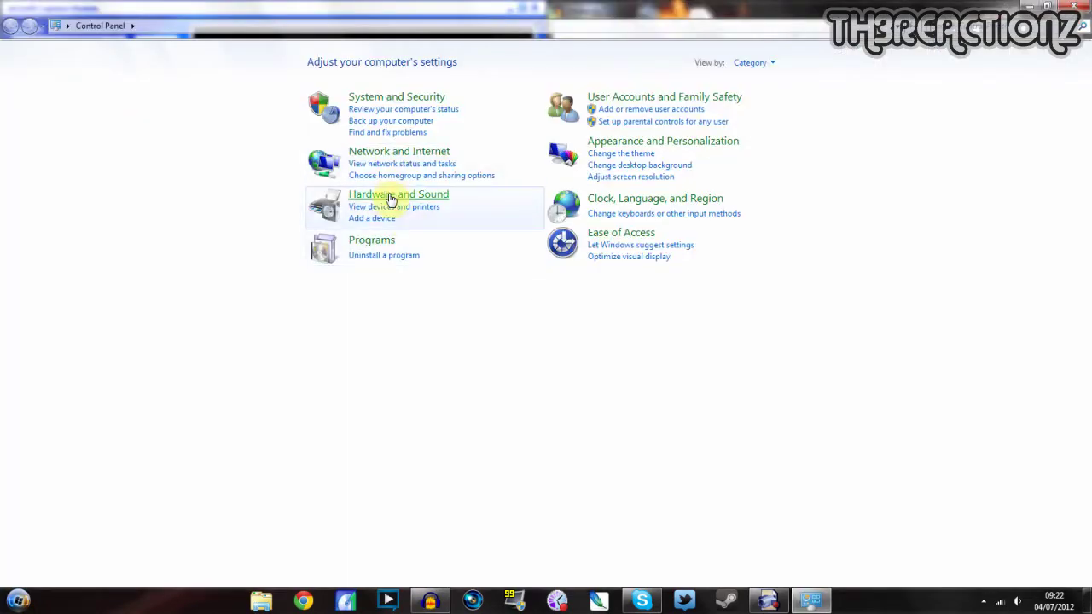
pyautogui.click(391, 195)
pyautogui.click(198, 127)
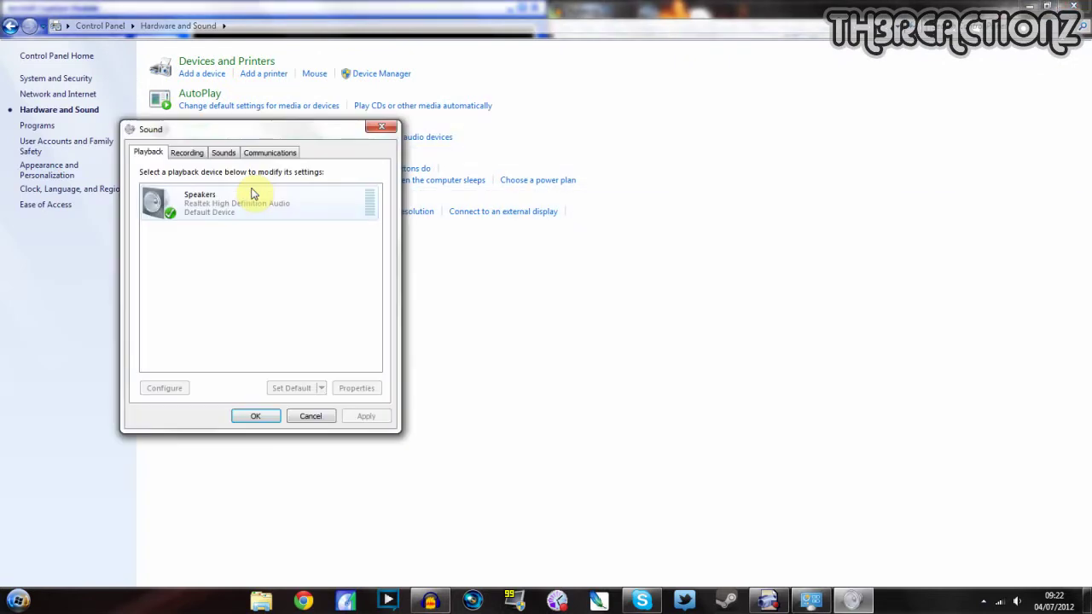
pyautogui.click(193, 152)
pyautogui.rightClick(219, 210)
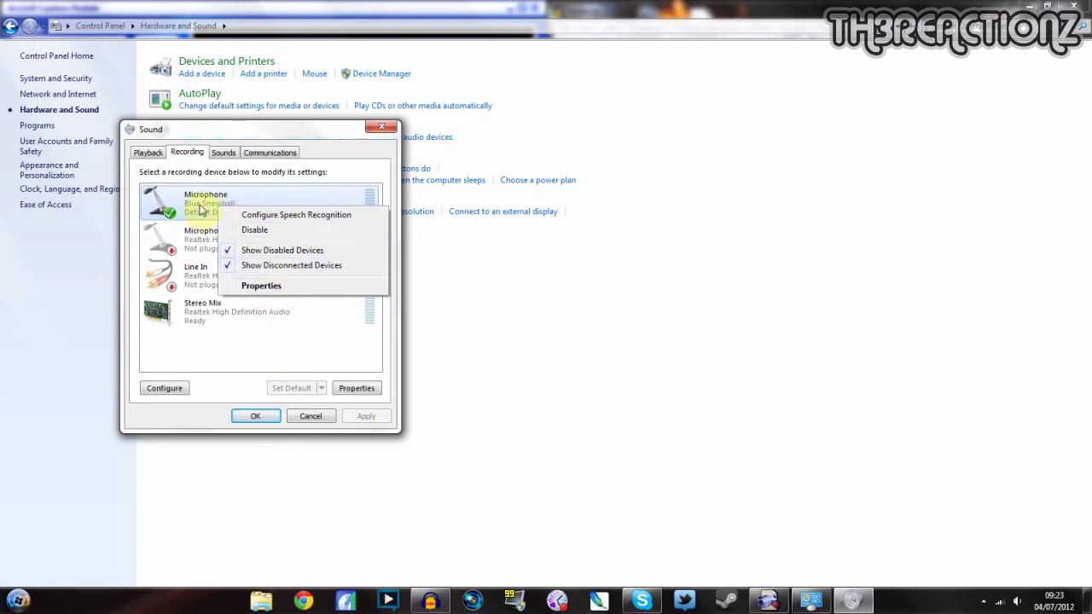
pyautogui.click(258, 288)
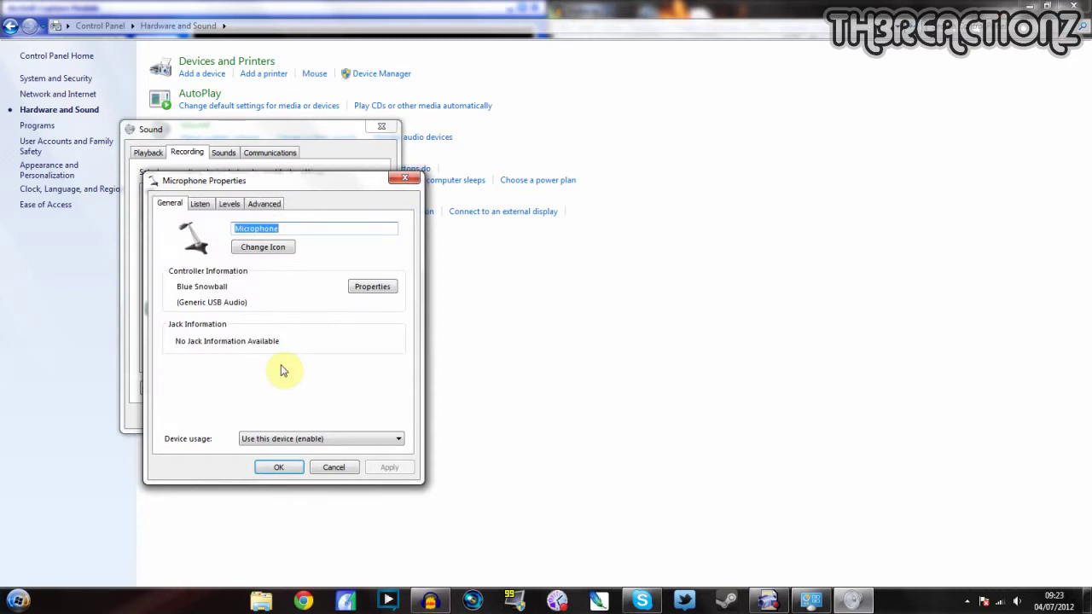
pyautogui.click(199, 204)
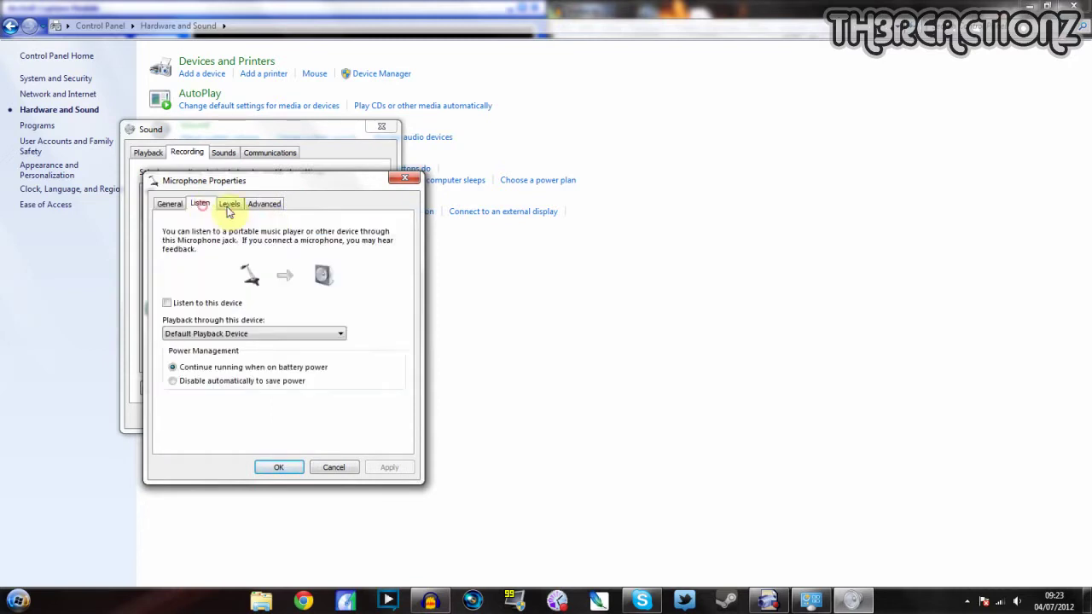
pyautogui.click(229, 204)
pyautogui.click(256, 206)
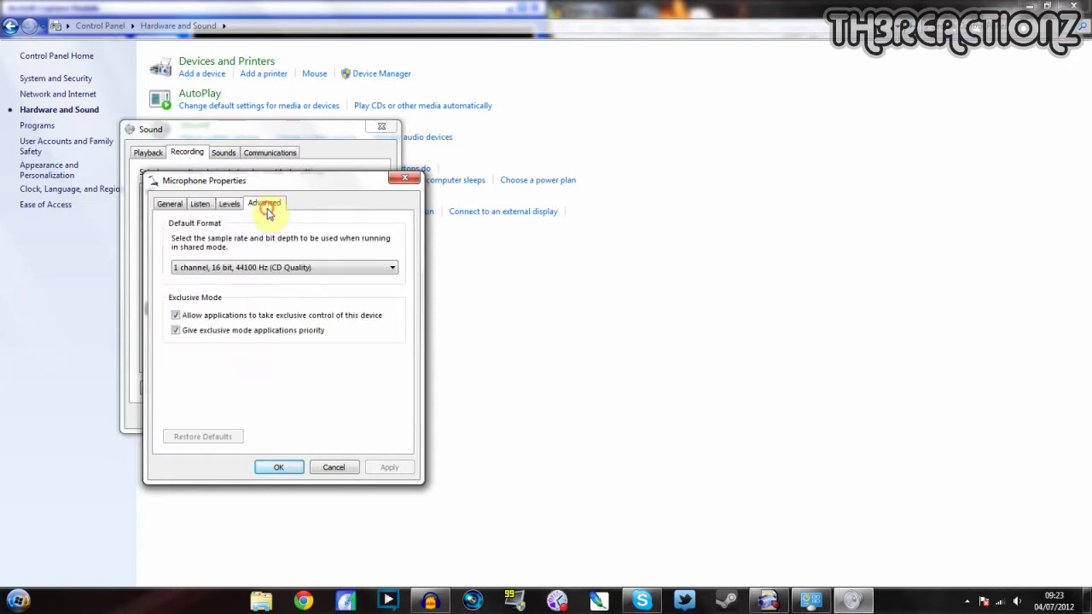
pyautogui.click(403, 177)
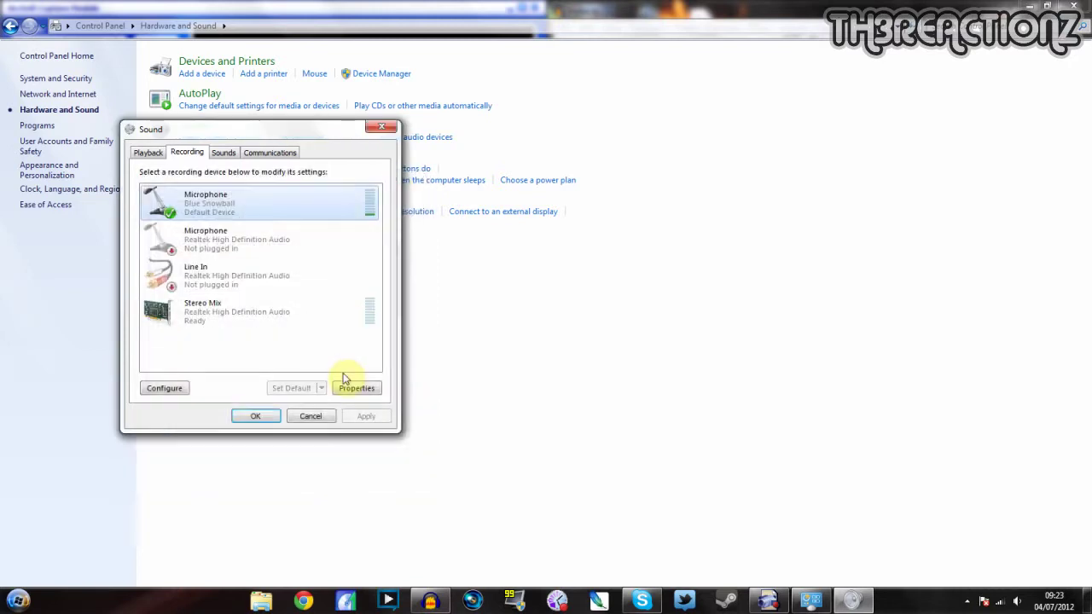
pyautogui.rightClick(215, 209)
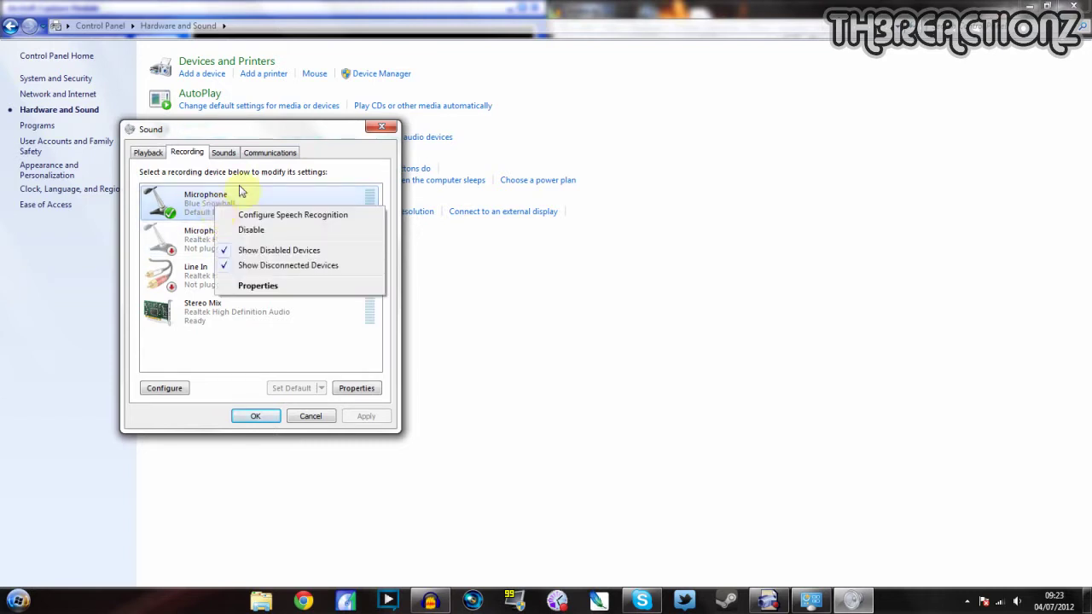
pyautogui.click(379, 127)
pyautogui.click(382, 127)
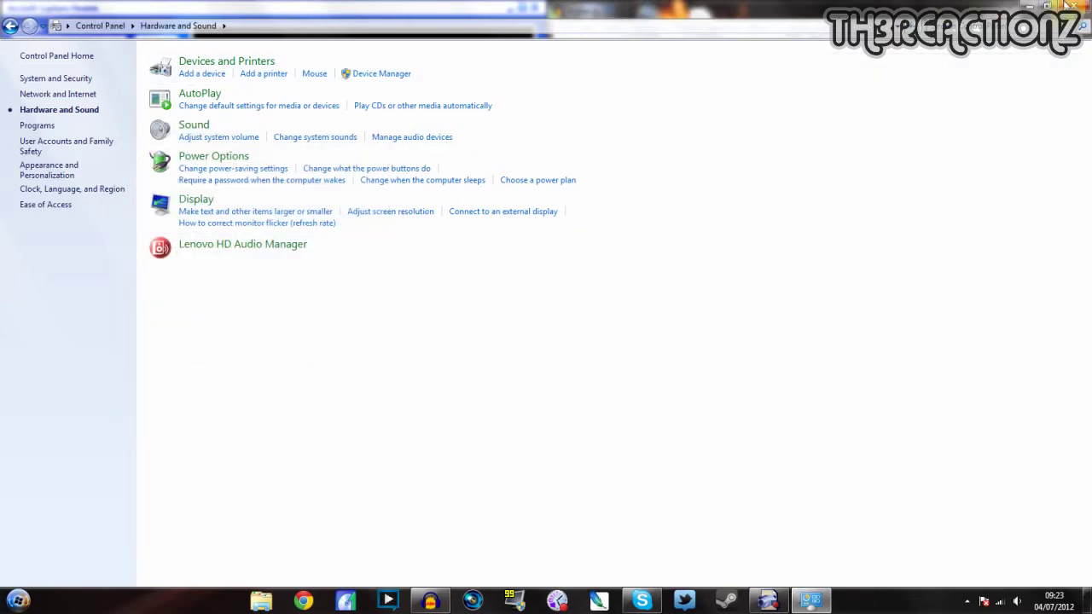
# Close the Control Panel and start capturing the Xbox feed to the Sniper Elite V2 folder
pyautogui.click(1071, 5)
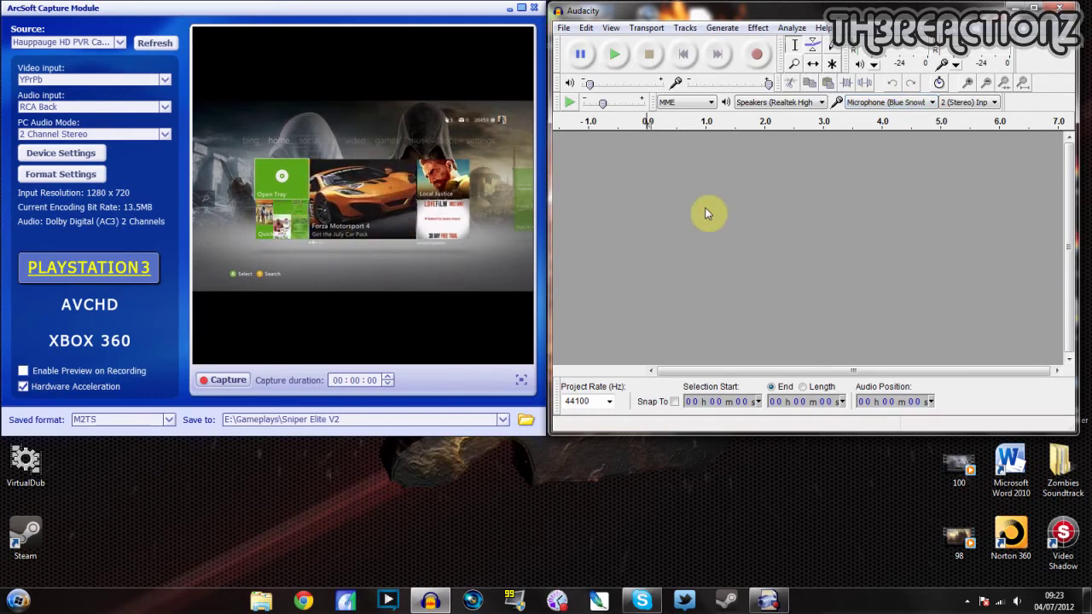
pyautogui.click(230, 383)
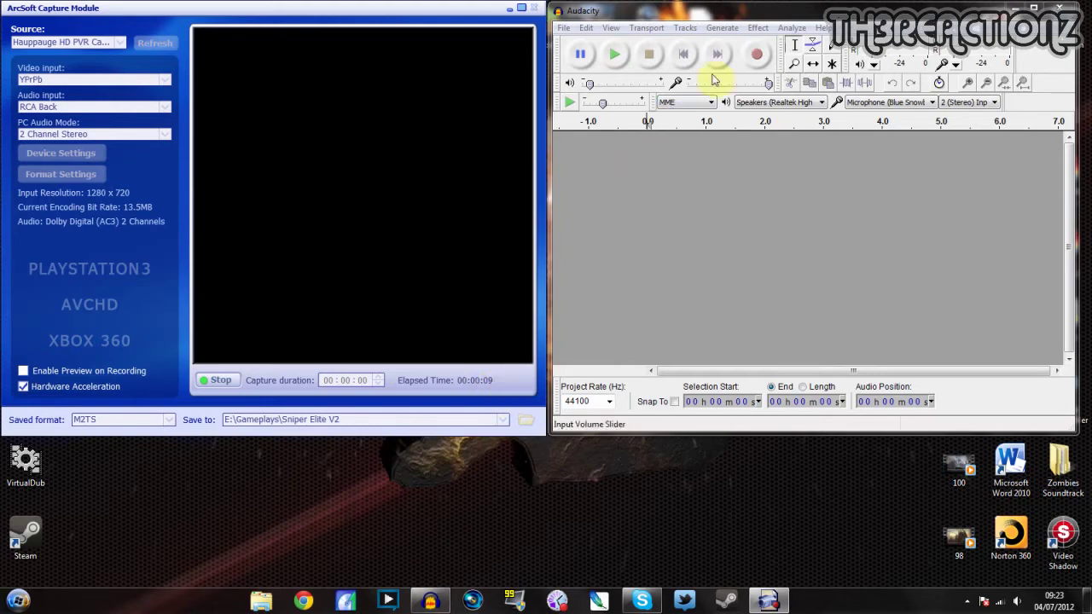
# Record about 40 seconds of microphone commentary in Audacity over the gameplay
pyautogui.click(758, 56)
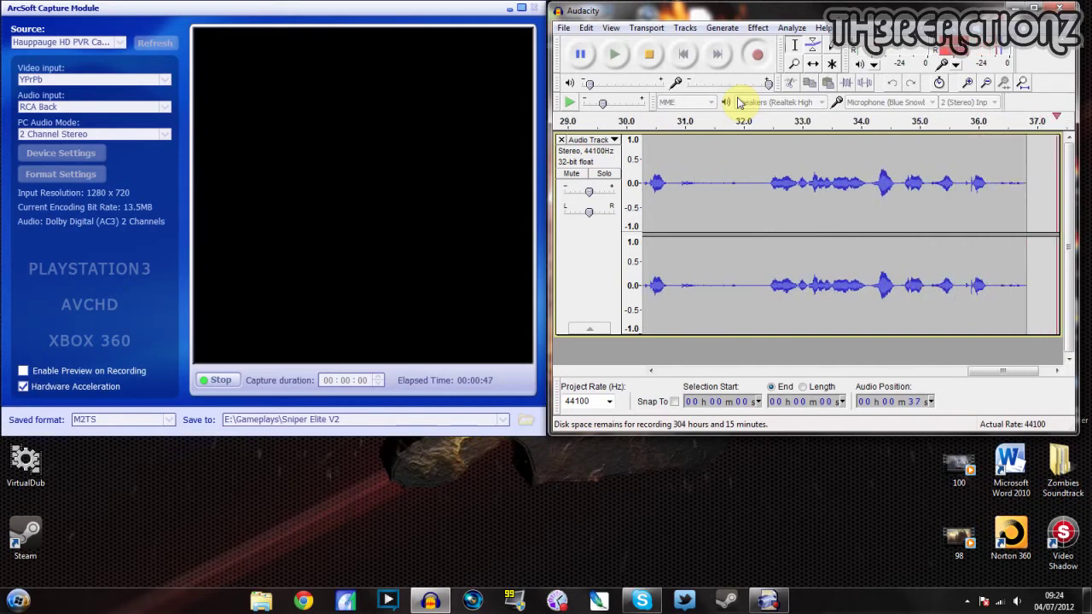
pyautogui.click(657, 60)
# Stop the gameplay capture and keep E:\Gameplays\Sniper Elite V2 as the save folder
pyautogui.click(225, 380)
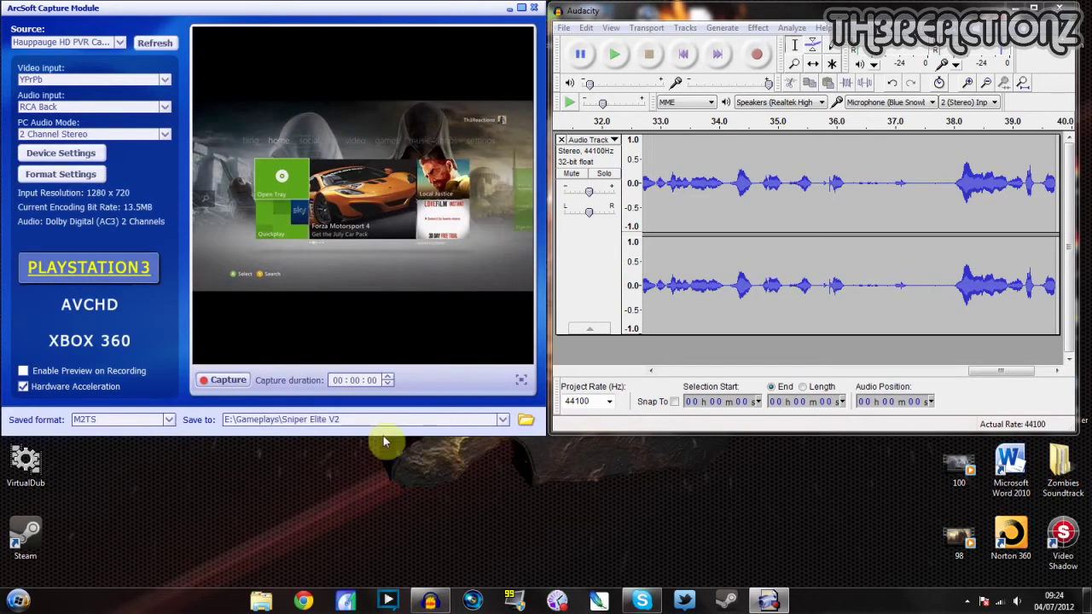
pyautogui.click(502, 420)
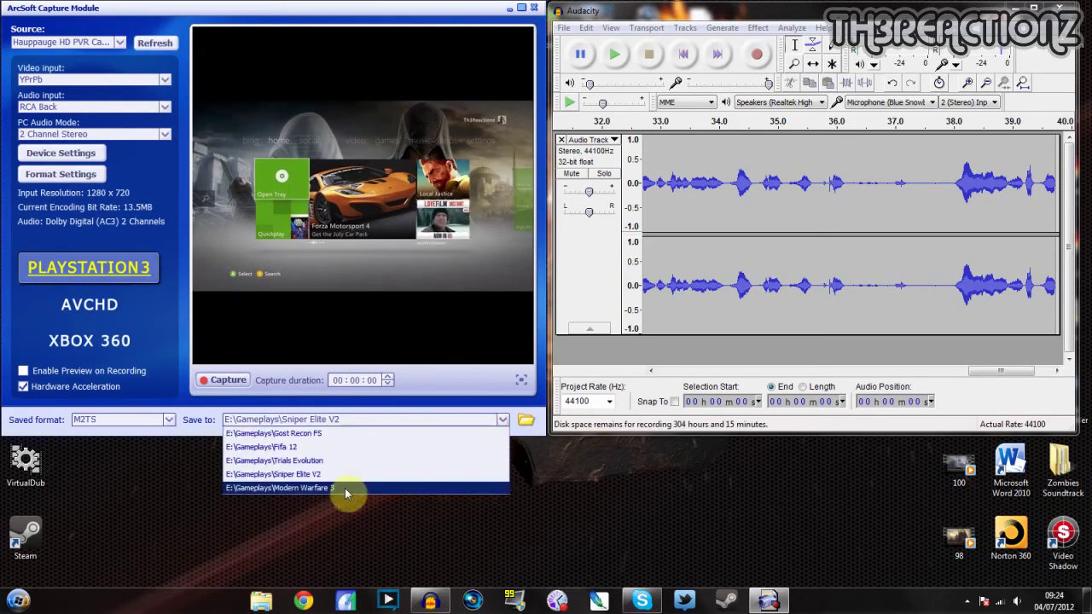
pyautogui.click(503, 420)
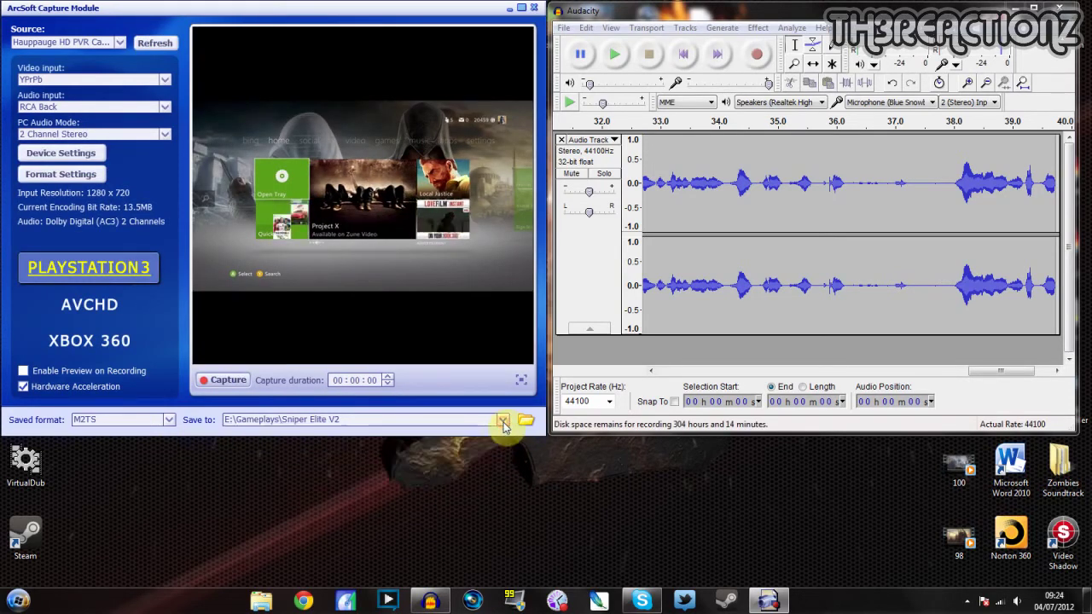
# Export the commentary as WAV file 'test', then close Audacity without saving the project
pyautogui.click(563, 28)
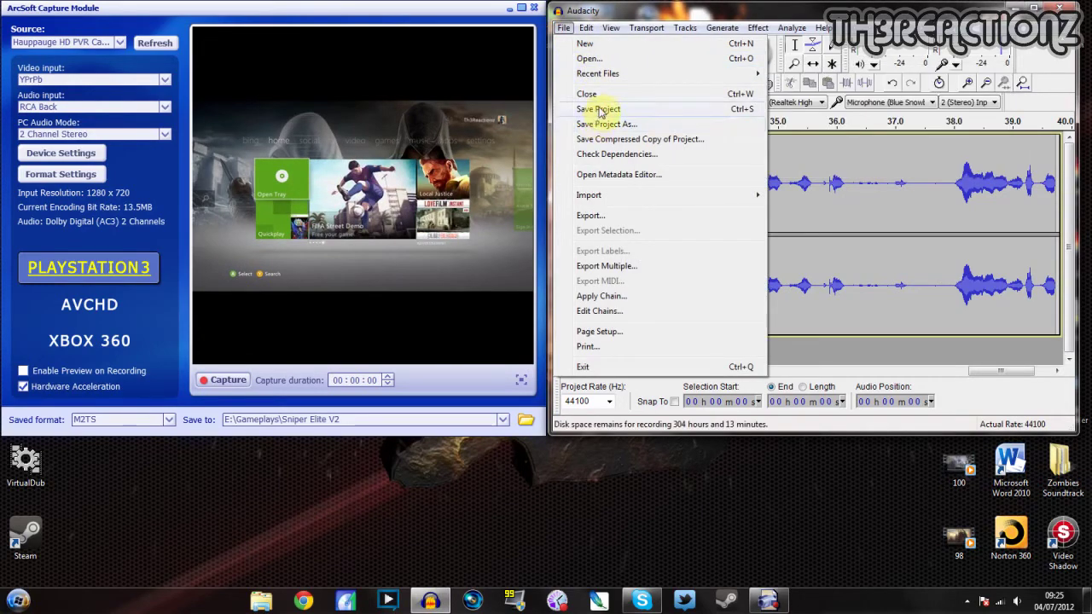
pyautogui.click(602, 216)
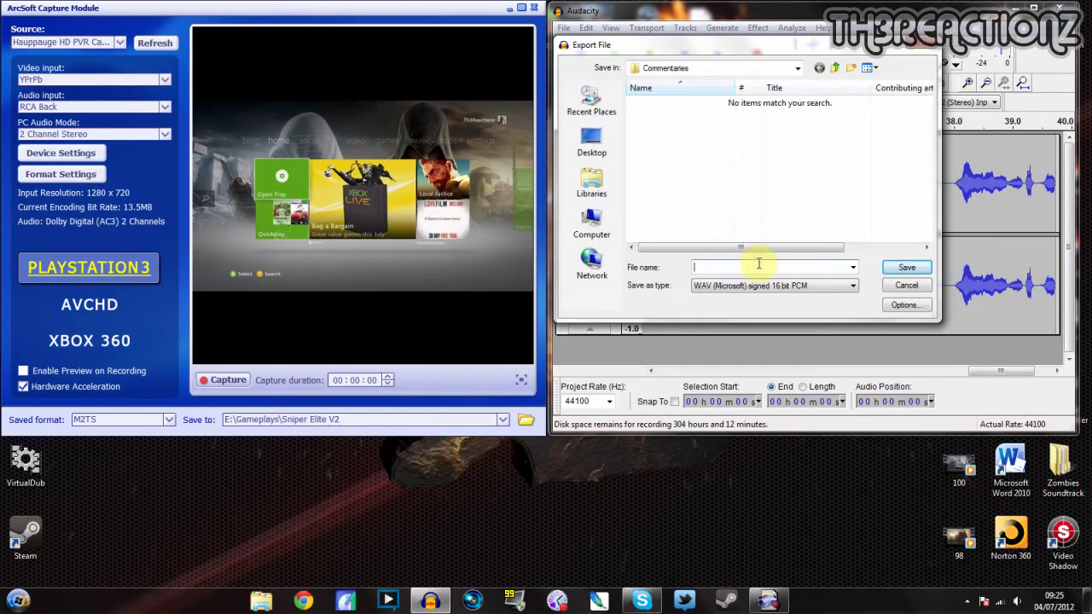
pyautogui.write('test')
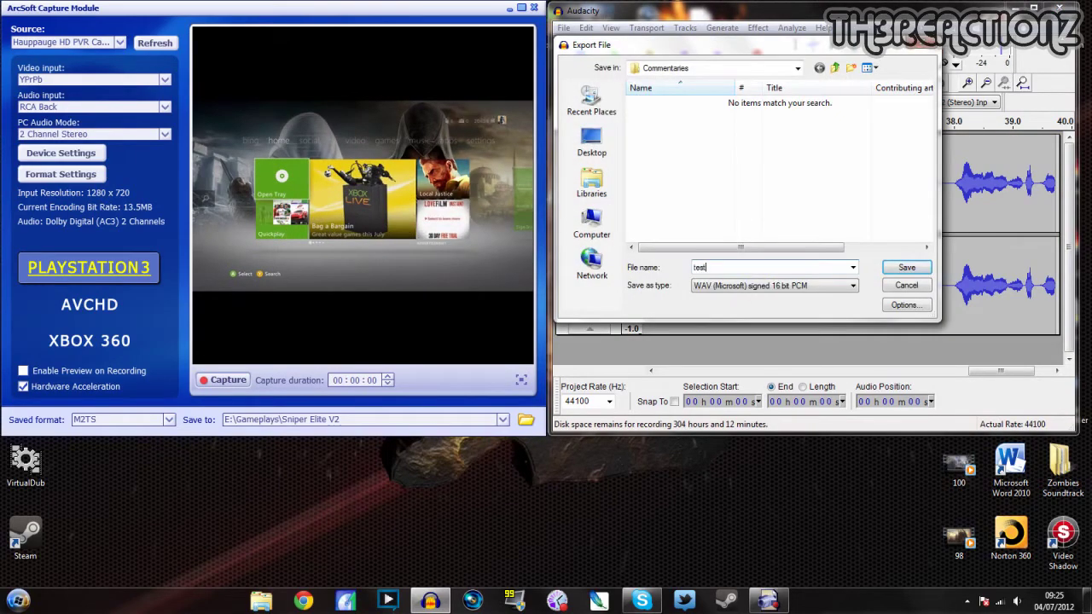
pyautogui.click(921, 267)
pyautogui.click(886, 559)
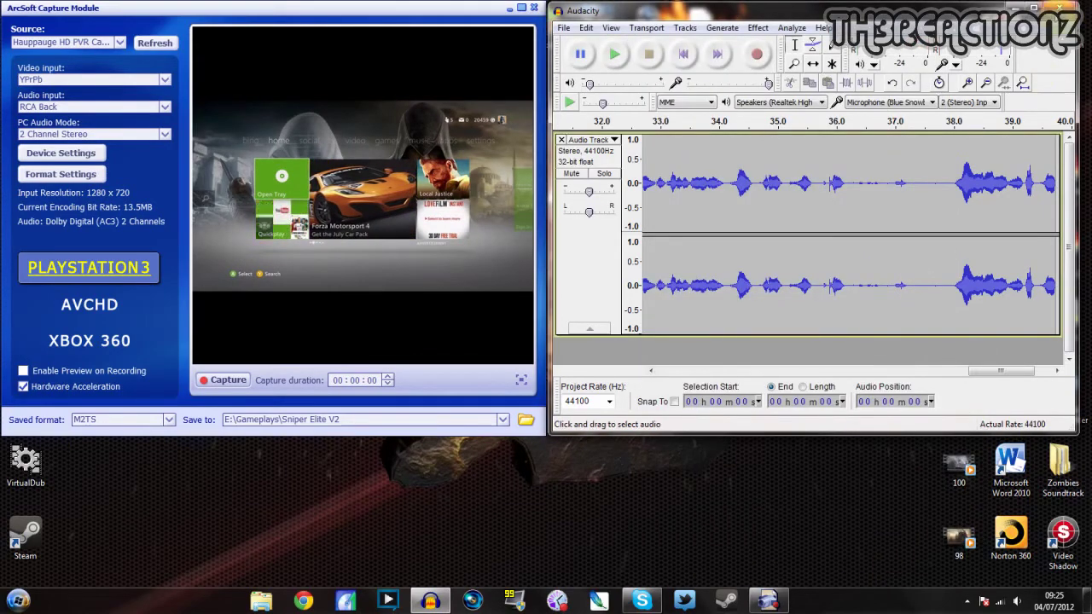
pyautogui.click(1058, 8)
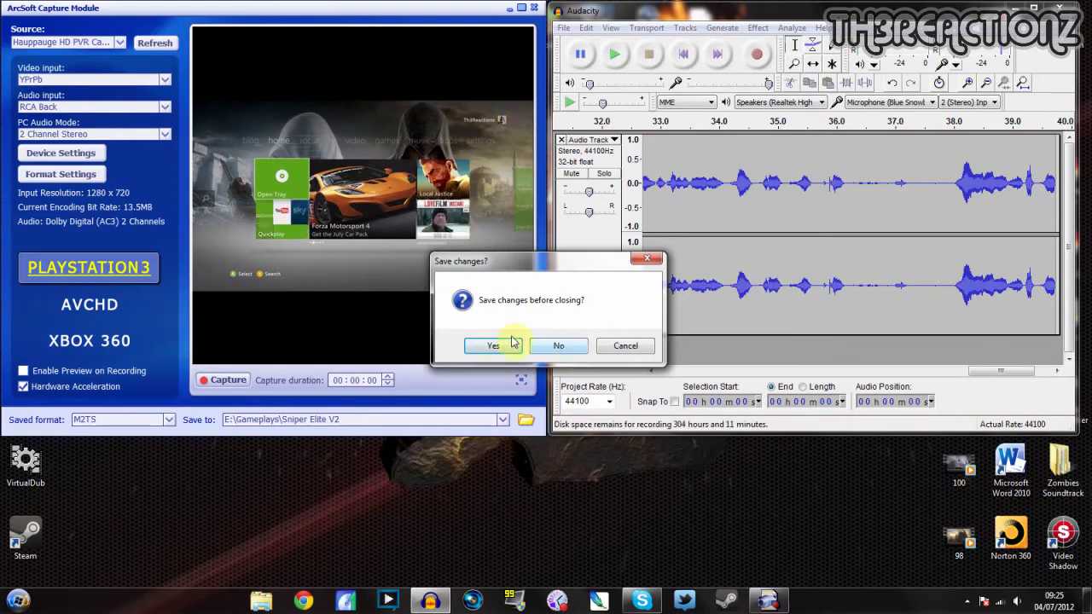
pyautogui.click(560, 345)
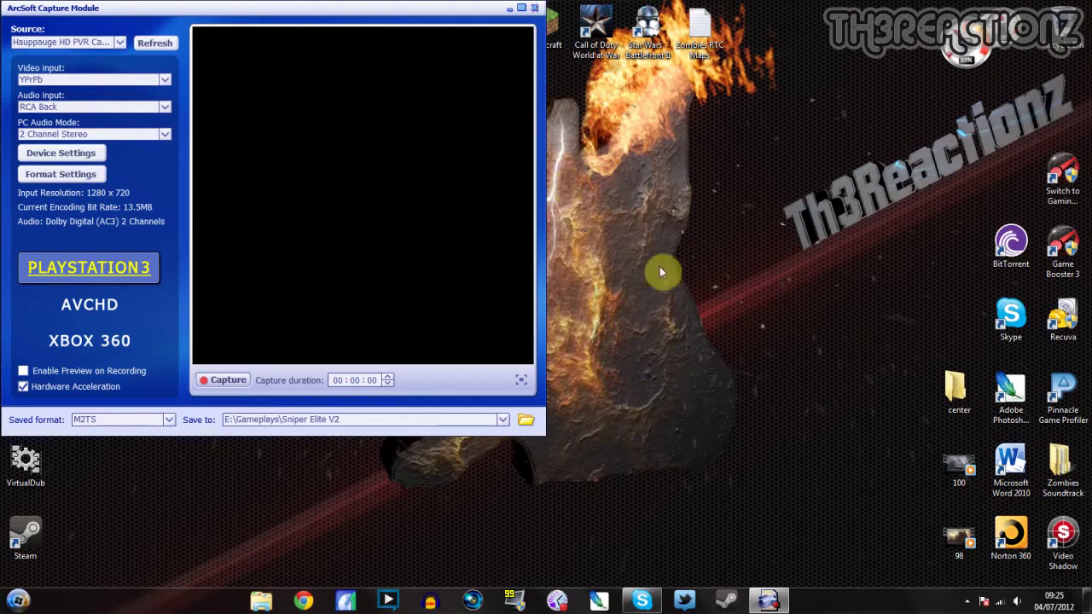
# Close ArcSoft, launch Vegas Pro, and import Text Watermark.psd
pyautogui.hotkey('alt', 'F4')
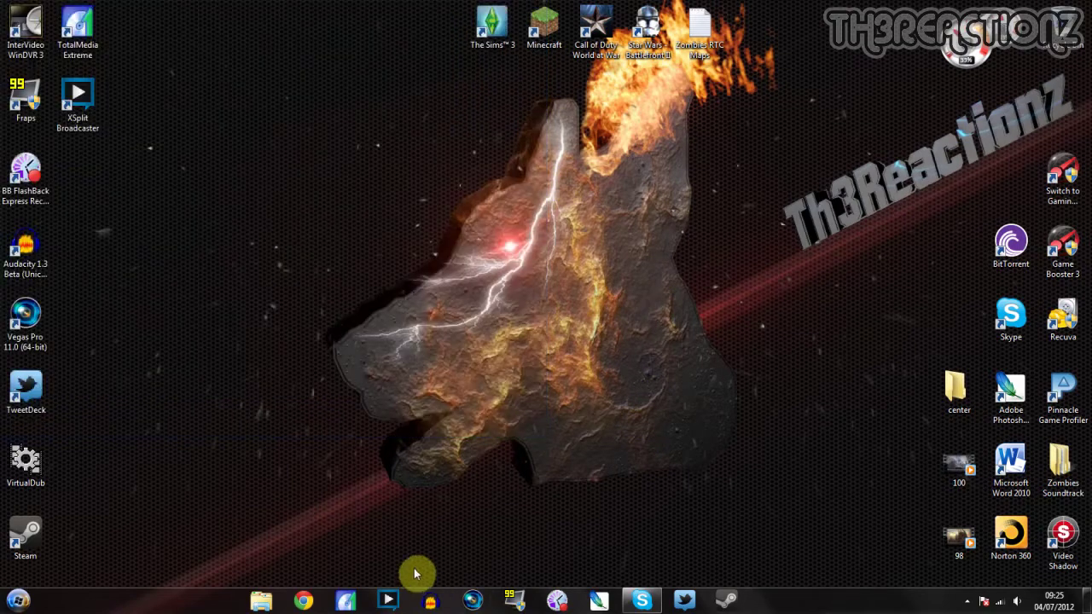
pyautogui.click(473, 601)
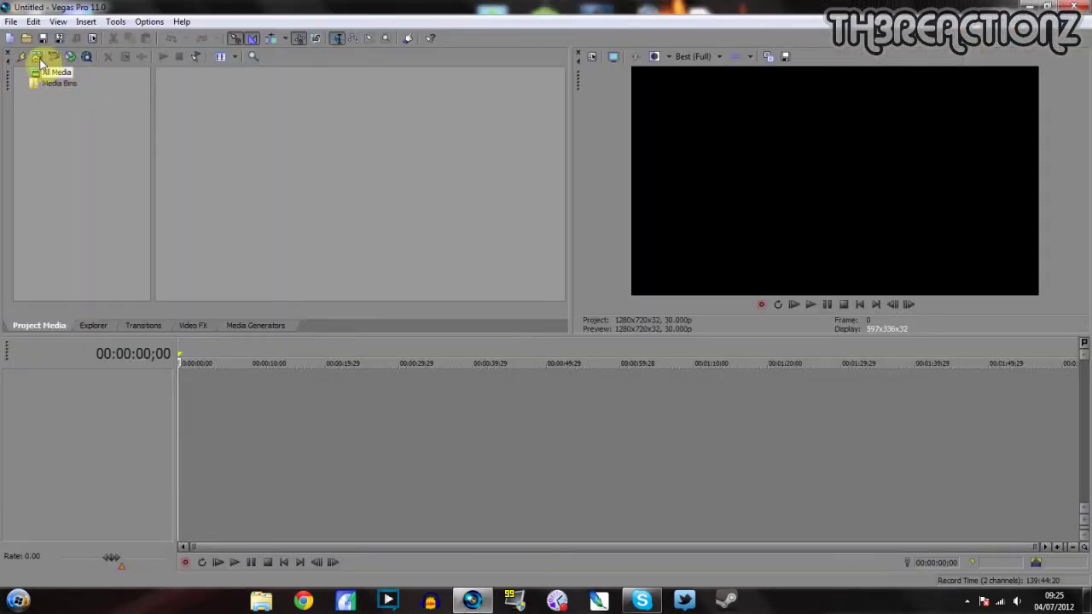
pyautogui.click(38, 58)
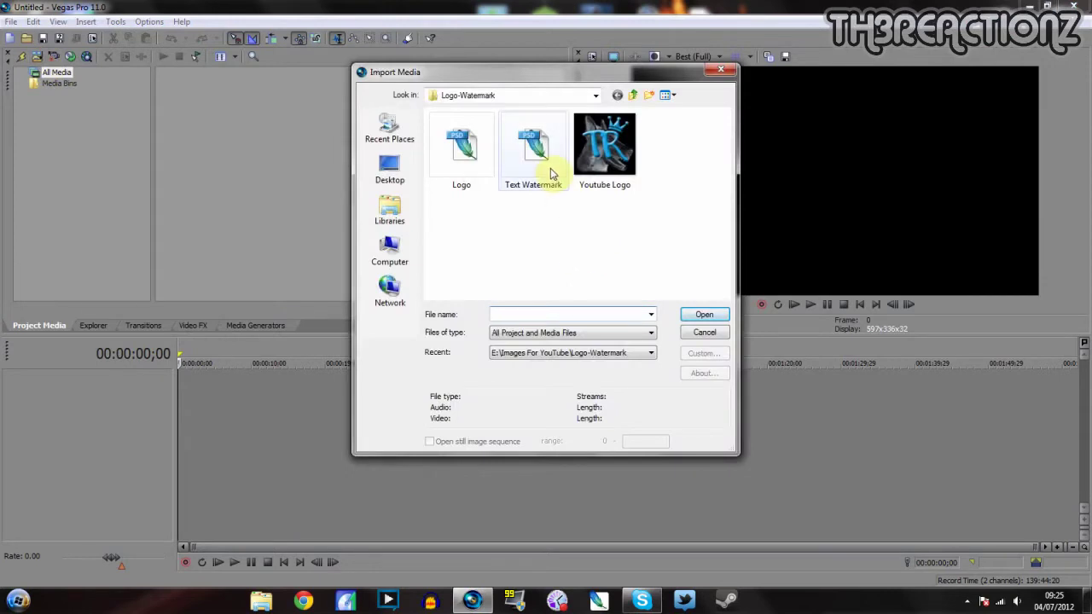
pyautogui.doubleClick(550, 174)
# Import the test.wav commentary from E:\Commentaries
pyautogui.click(38, 58)
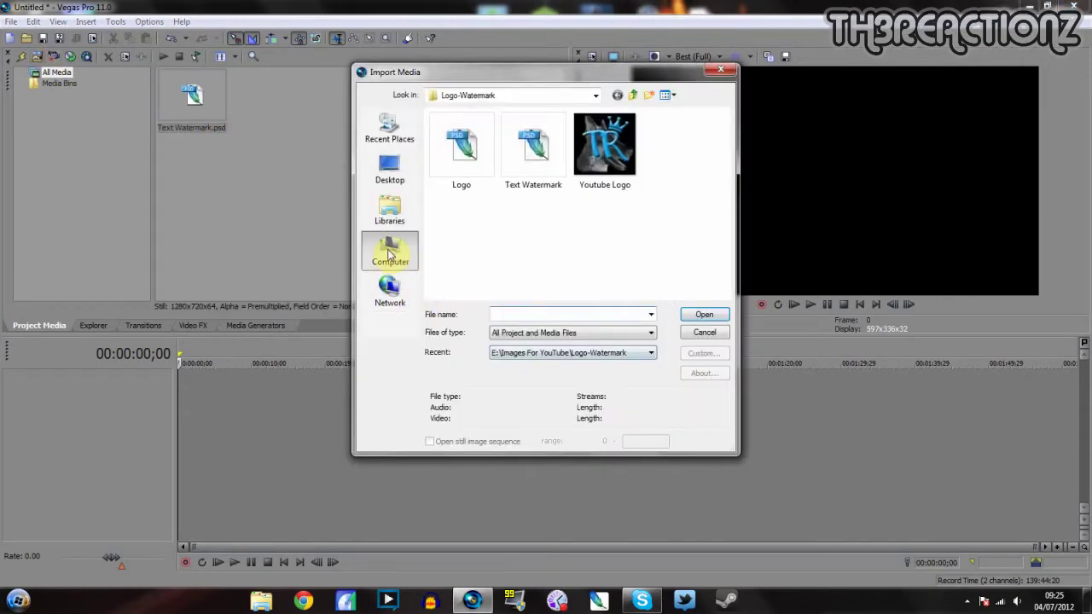
pyautogui.click(389, 253)
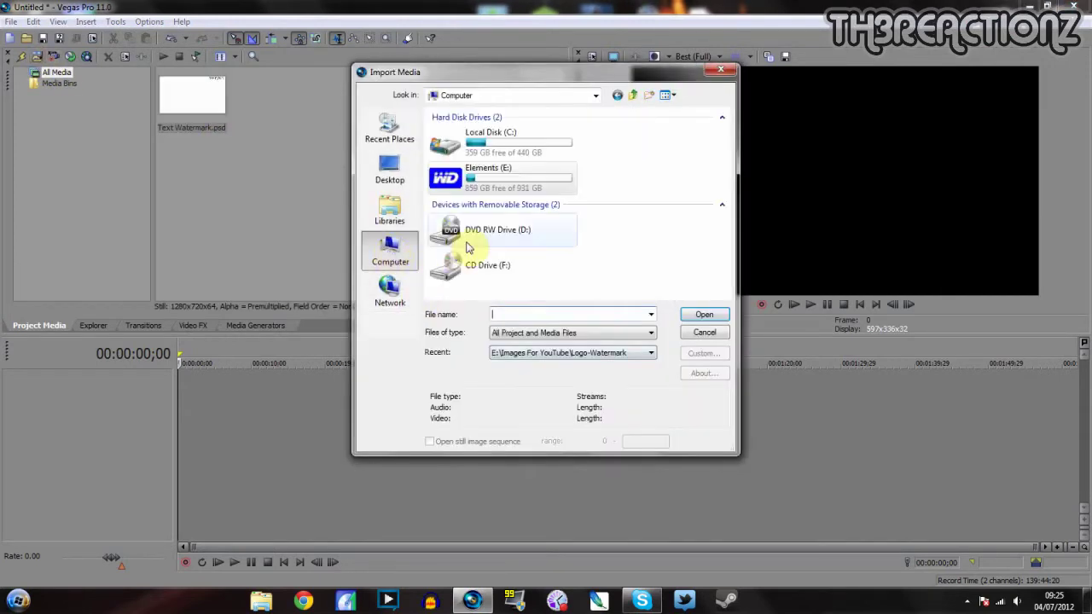
pyautogui.doubleClick(482, 177)
pyautogui.click(549, 190)
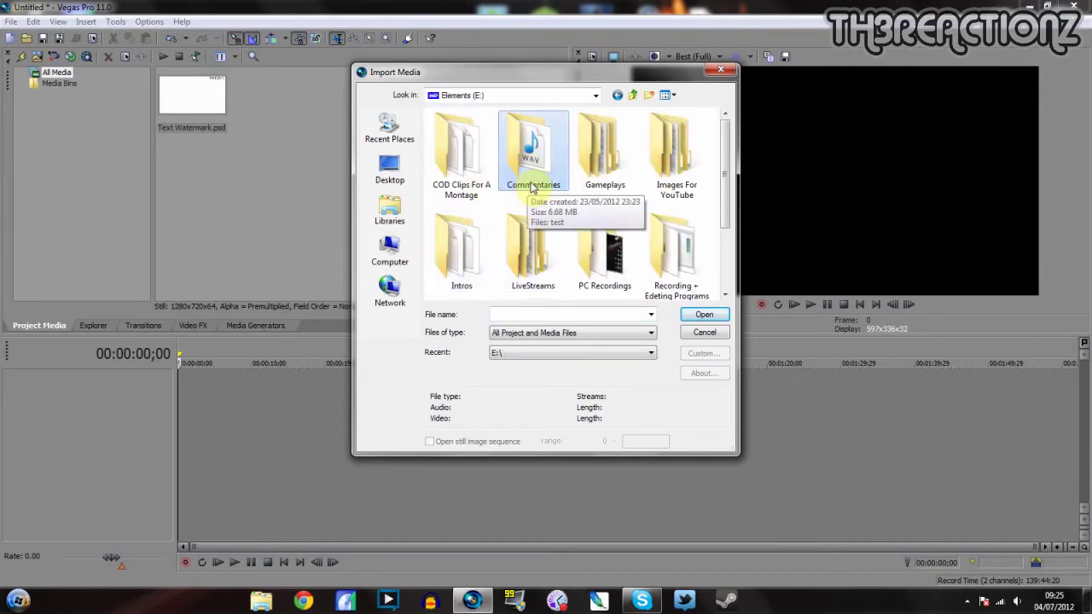
pyautogui.doubleClick(532, 181)
pyautogui.doubleClick(451, 135)
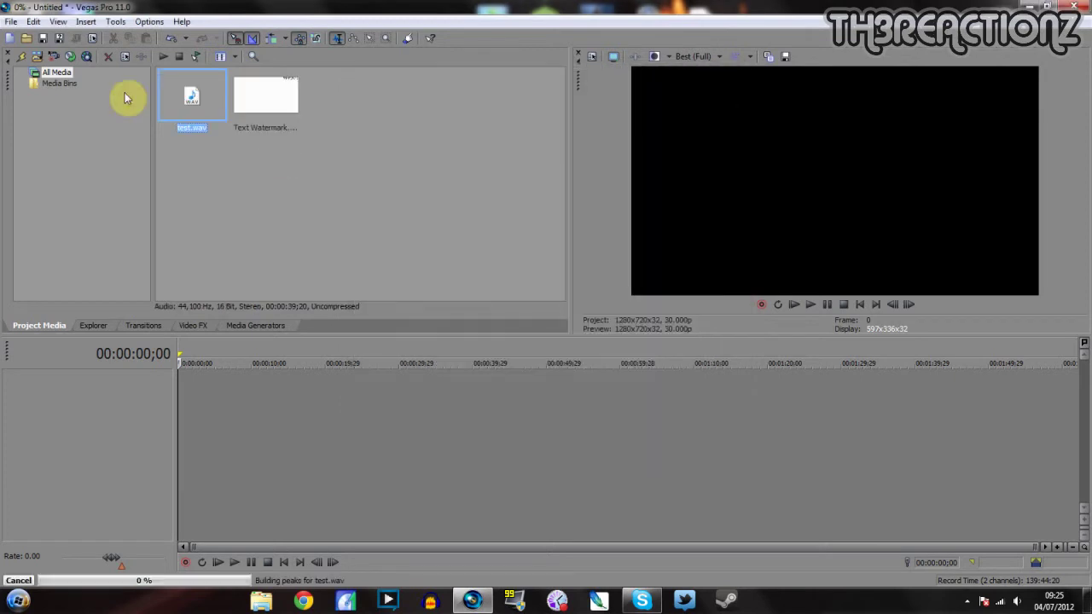
# Import the Sniper Elite V2 gameplay M2TS from E:\Gameplays\Sniper Elite V2
pyautogui.click(36, 56)
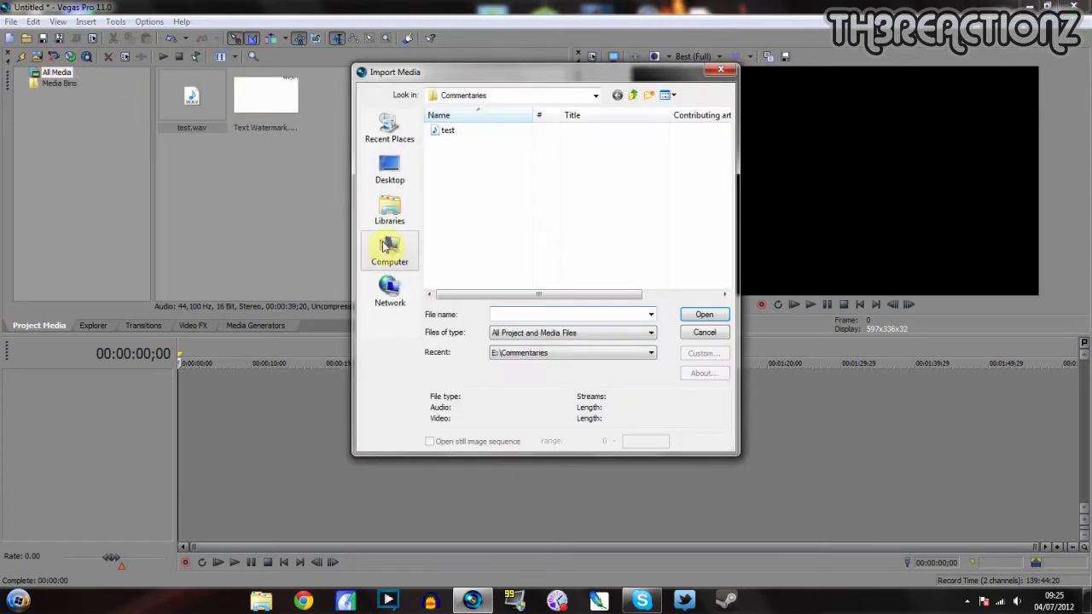
pyautogui.click(384, 247)
pyautogui.doubleClick(546, 177)
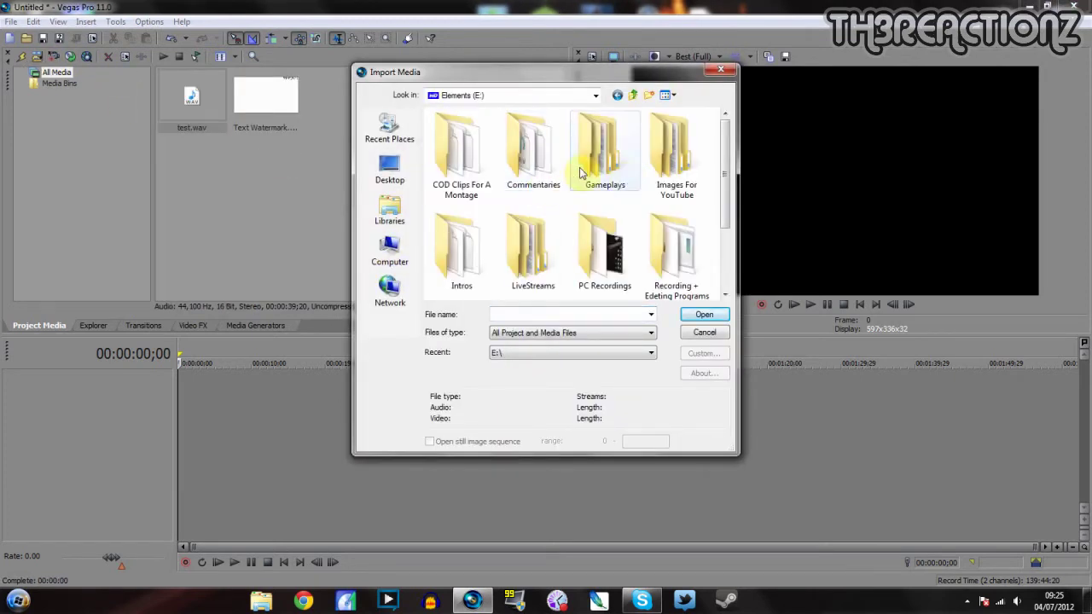
pyautogui.doubleClick(580, 173)
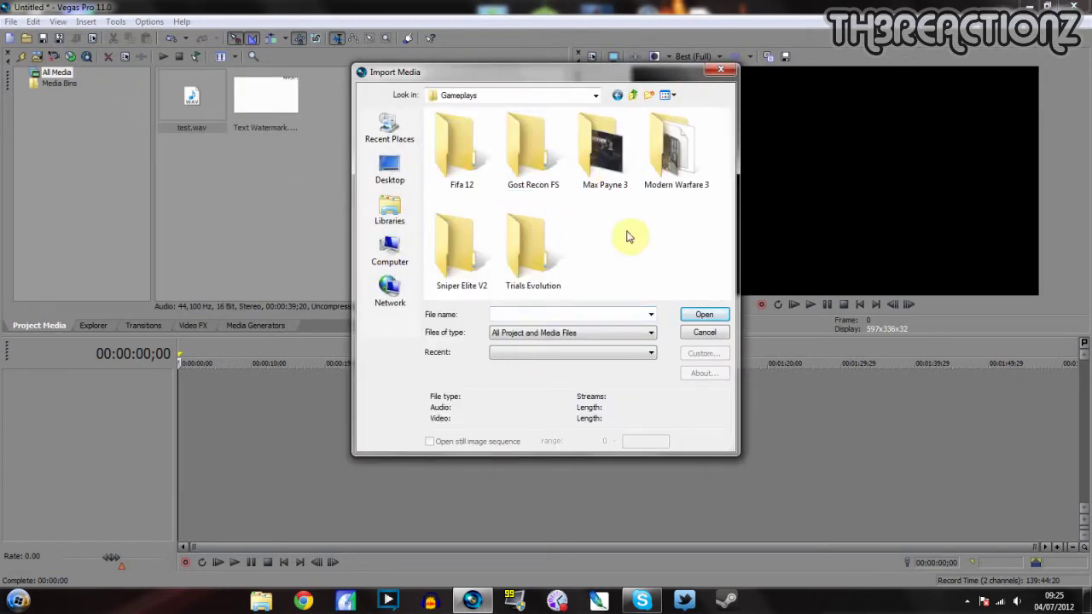
pyautogui.click(476, 265)
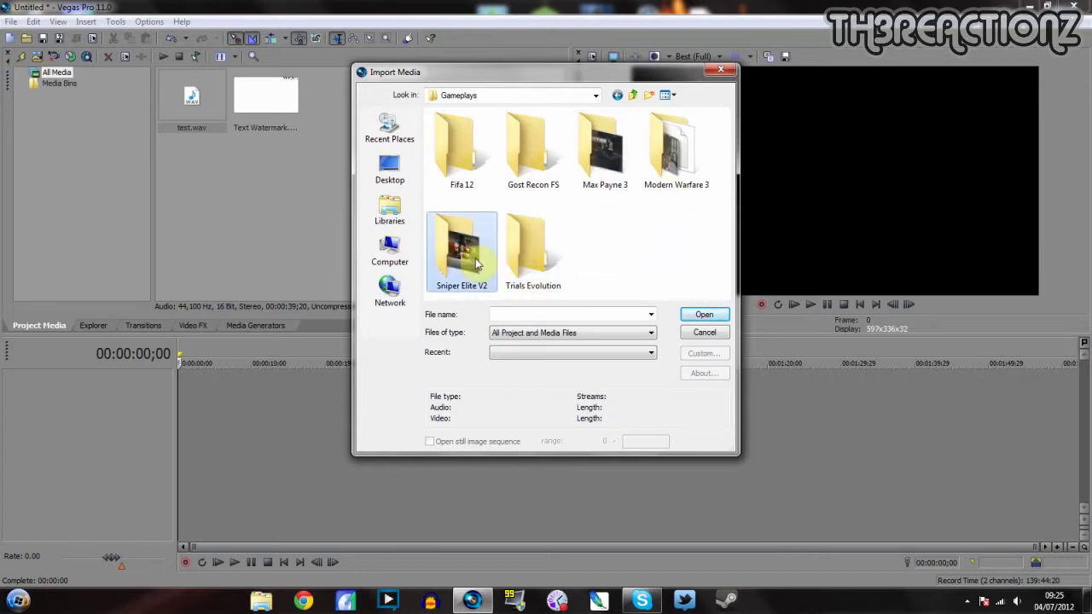
pyautogui.doubleClick(476, 265)
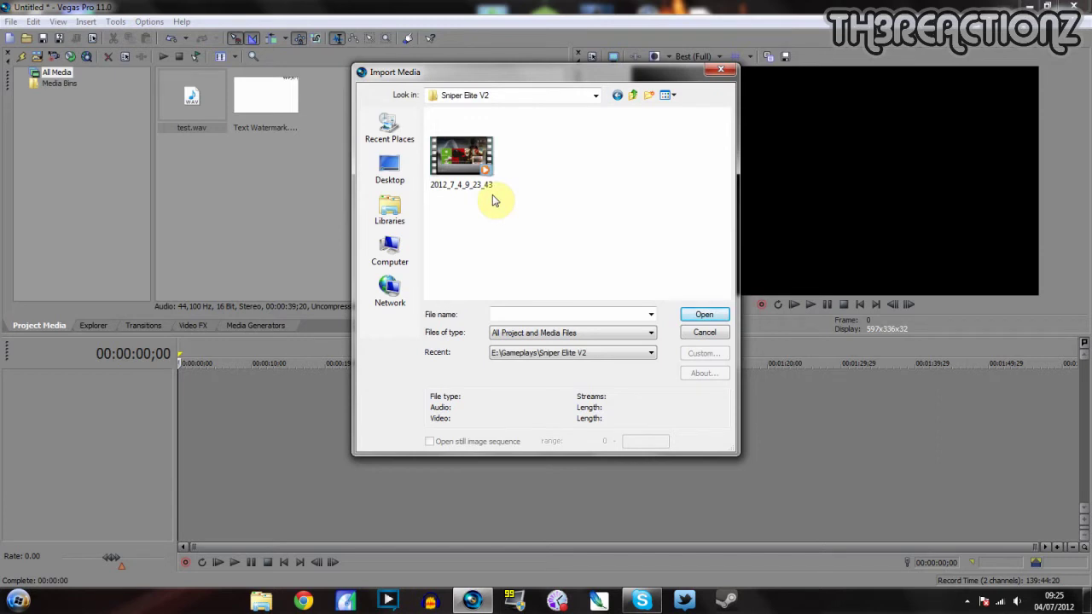
pyautogui.doubleClick(454, 158)
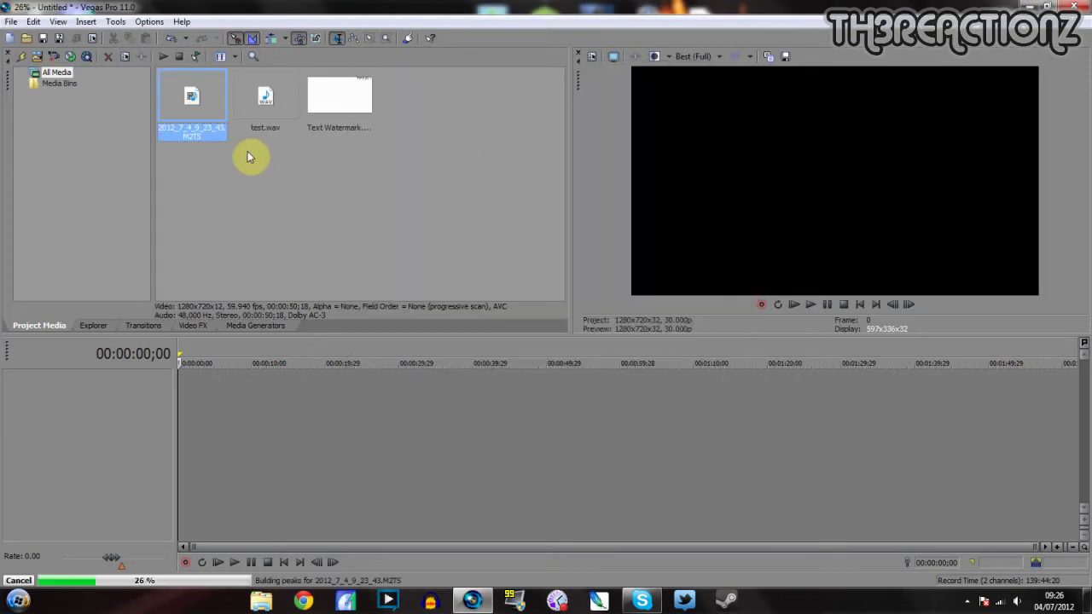
# Import Video Intro.wmv from the E:\Intros folder
pyautogui.click(36, 56)
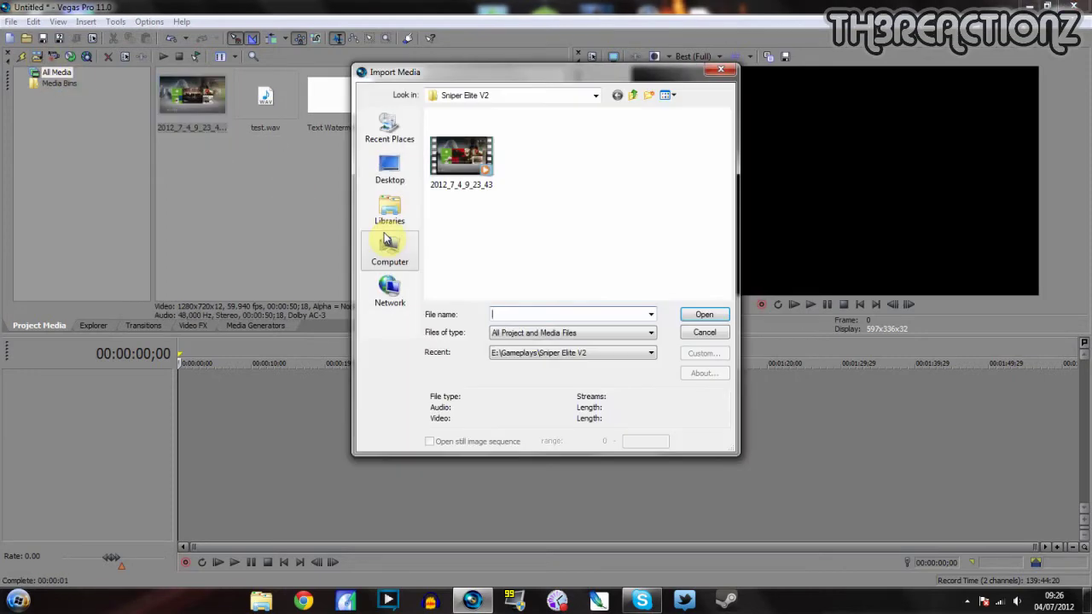
pyautogui.click(390, 249)
pyautogui.doubleClick(524, 178)
pyautogui.doubleClick(483, 256)
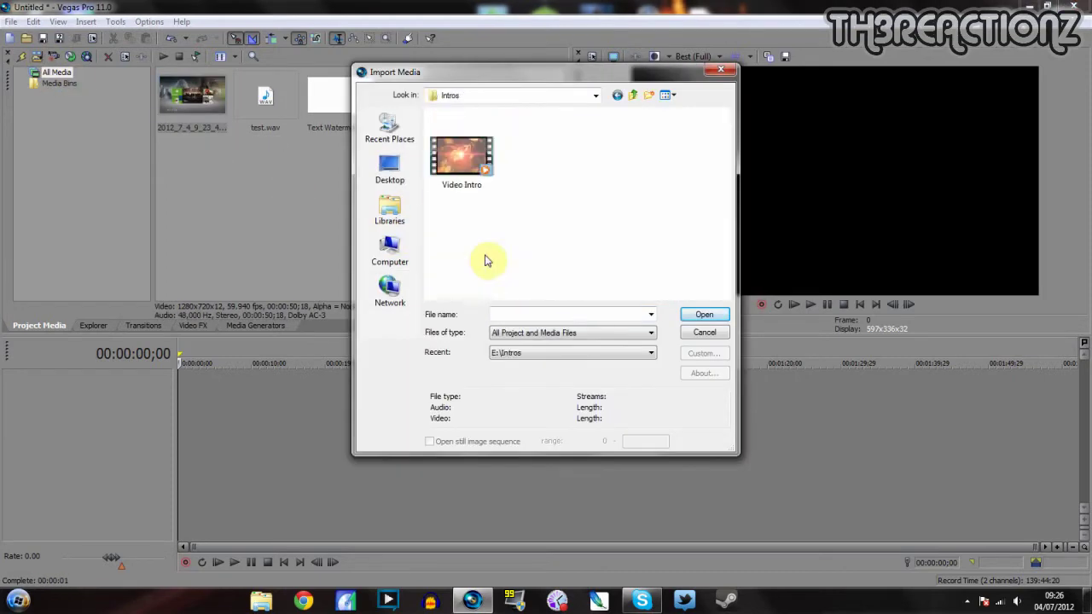
pyautogui.doubleClick(463, 158)
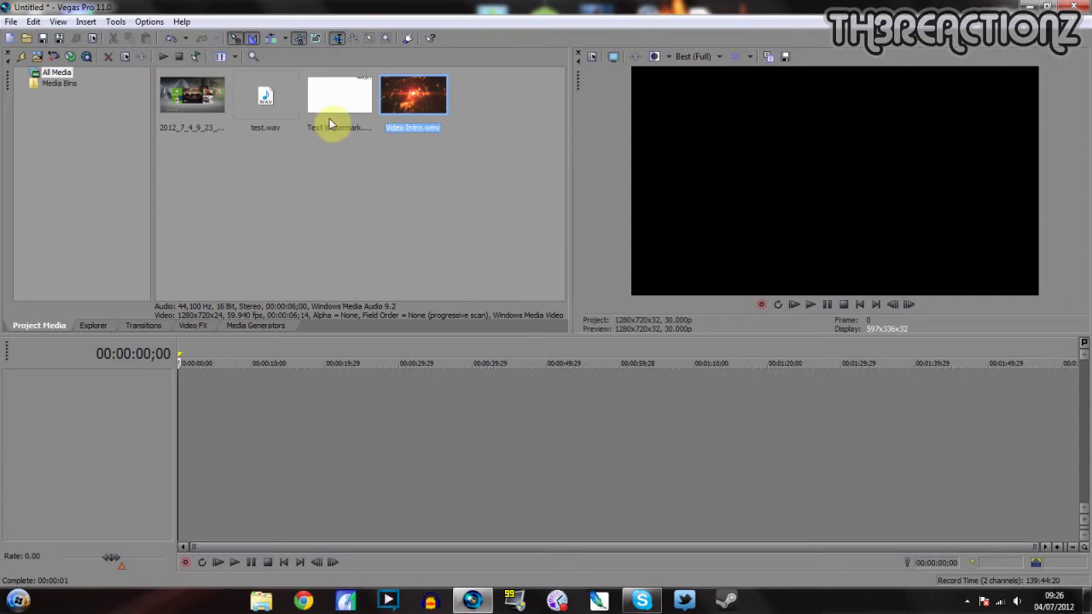
# Place Video Intro at the timeline start, the gameplay clip on tracks below, playhead at 10;00
pyautogui.moveTo(401, 97); pyautogui.dragTo(305, 435)
pyautogui.moveTo(166, 427); pyautogui.dragTo(173, 422)
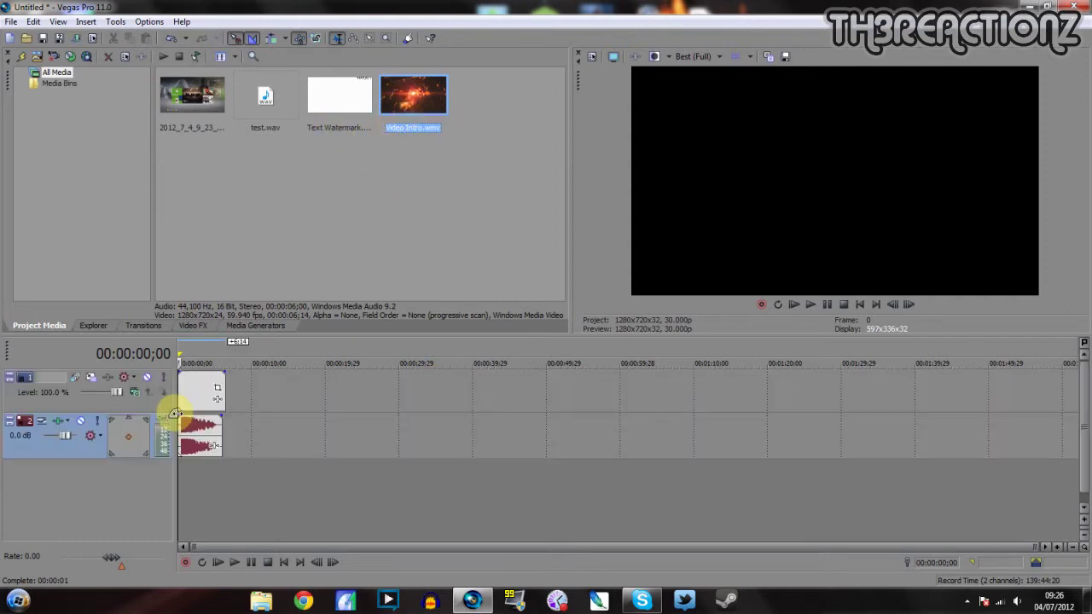
pyautogui.click(196, 107)
pyautogui.moveTo(196, 106); pyautogui.dragTo(324, 434)
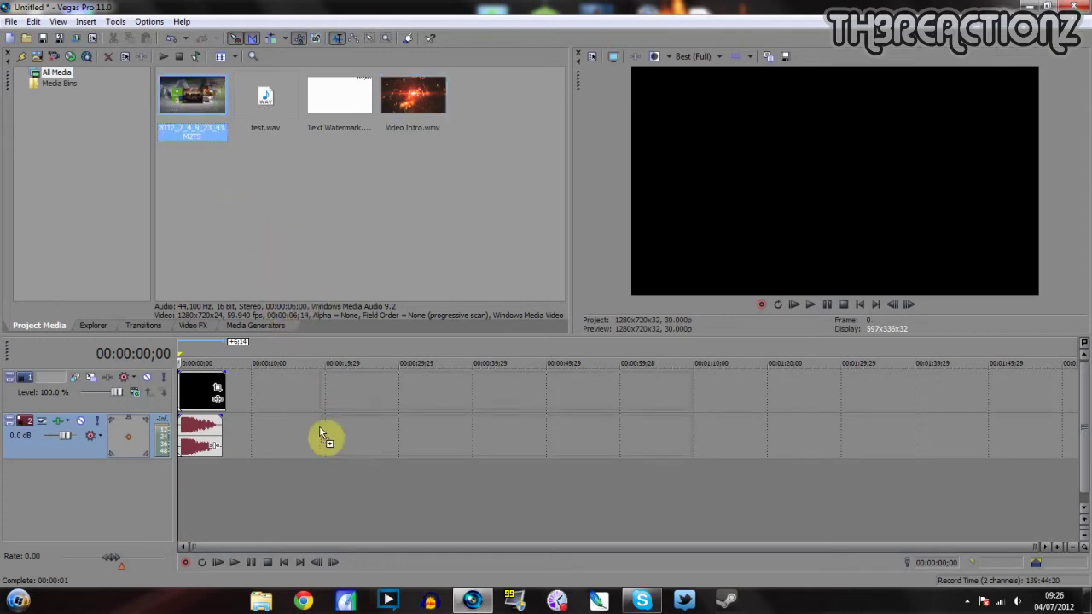
pyautogui.moveTo(150, 498); pyautogui.dragTo(159, 485)
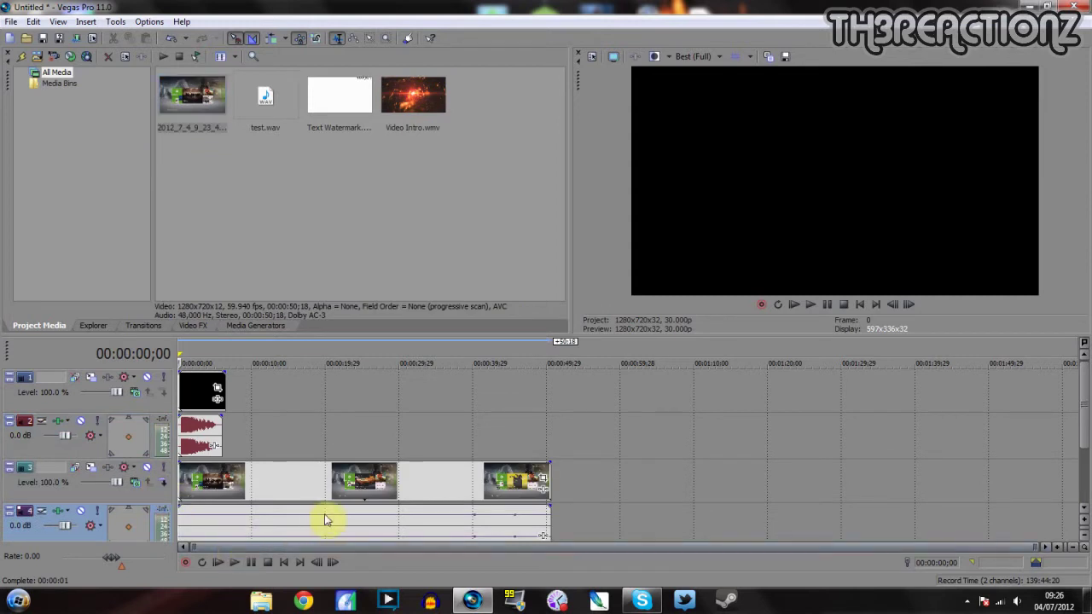
pyautogui.scroll(5, 325, 520)
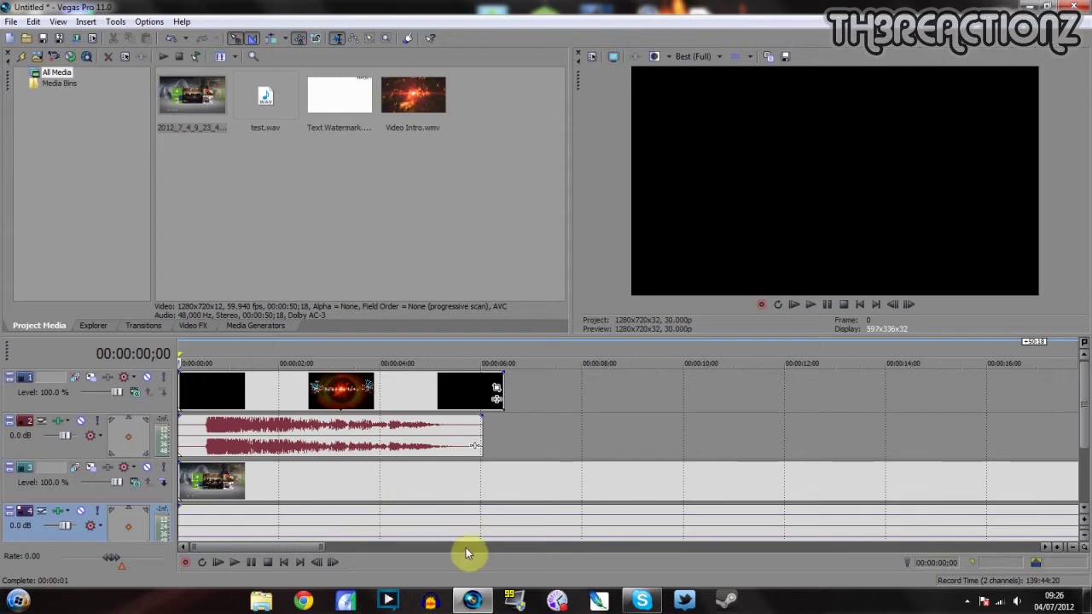
pyautogui.click(684, 433)
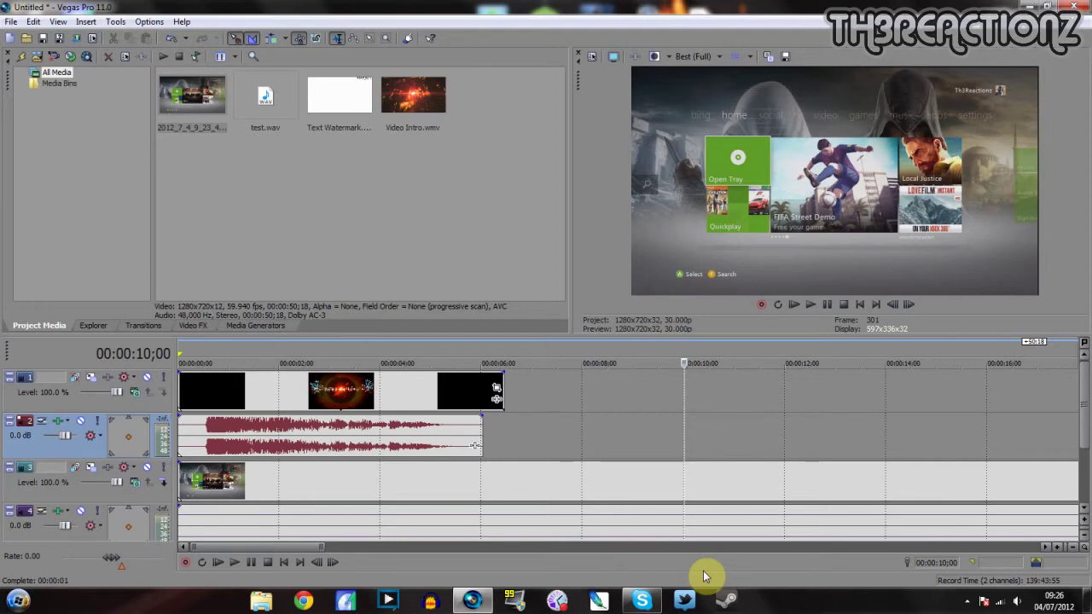
pyautogui.click(968, 604)
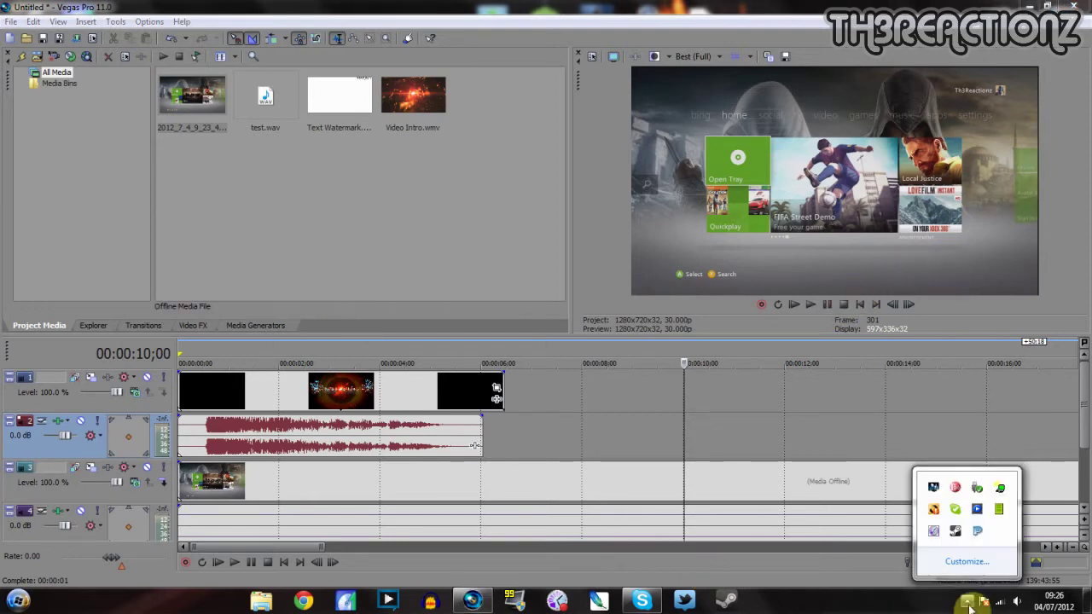
pyautogui.rightClick(933, 533)
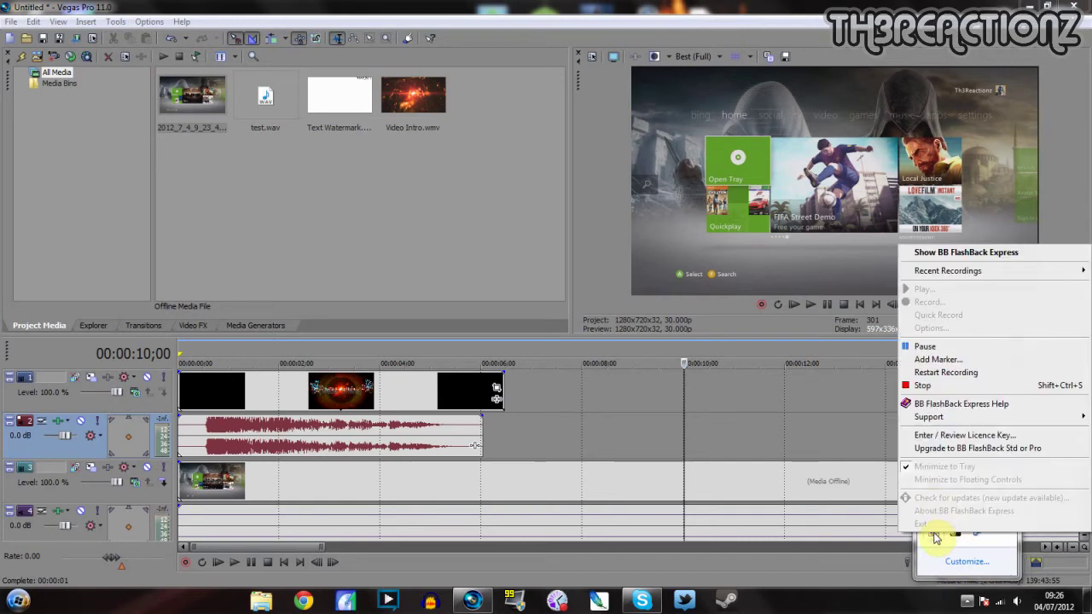
pyautogui.click(930, 347)
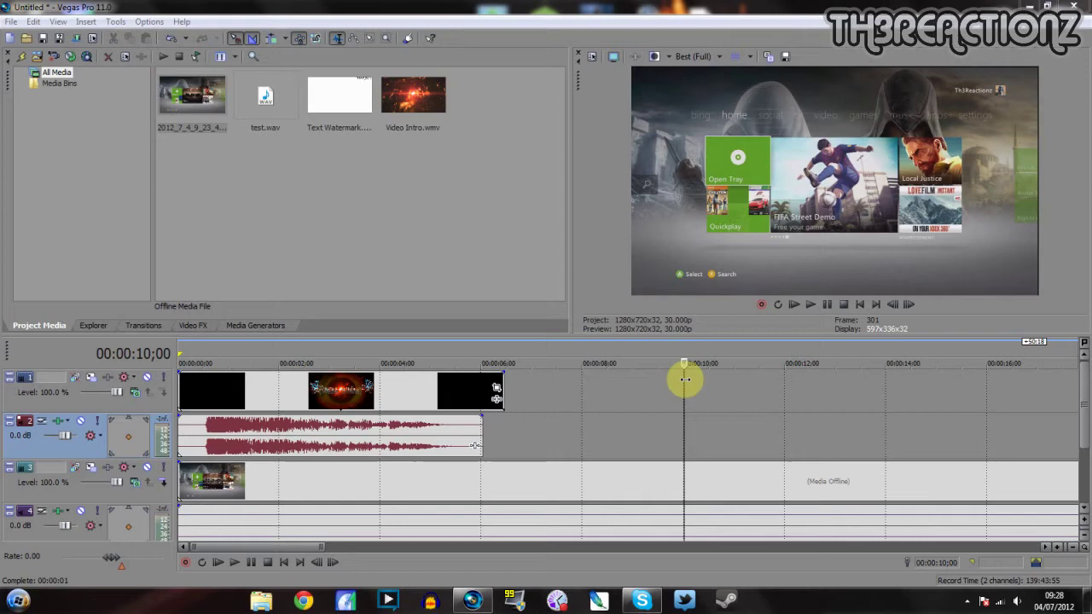
# Split the track 3 gameplay event at 00:00:10;00
pyautogui.click(623, 493)
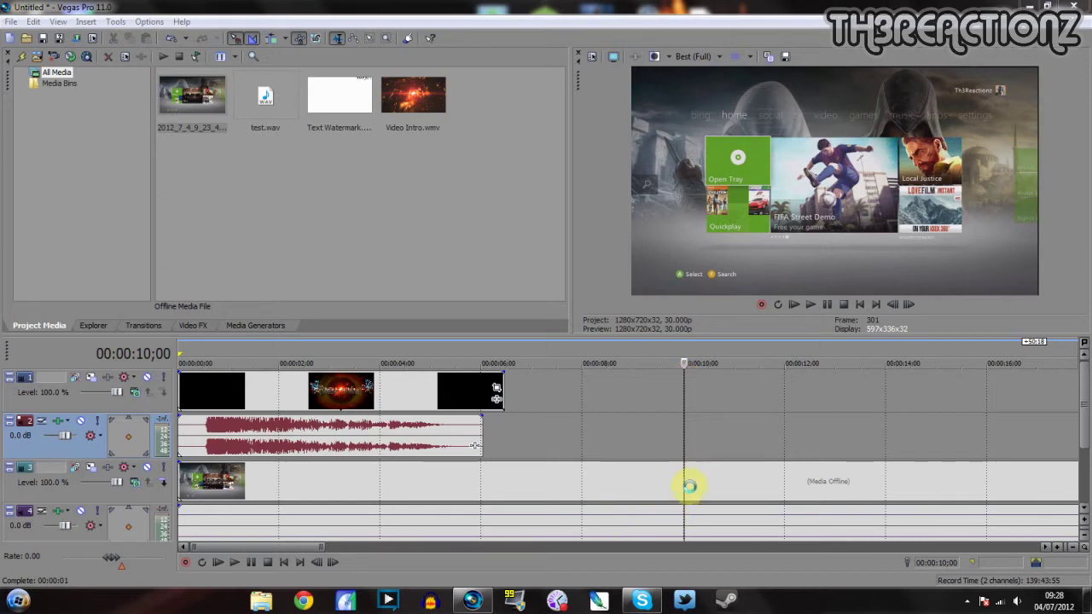
pyautogui.click(684, 480)
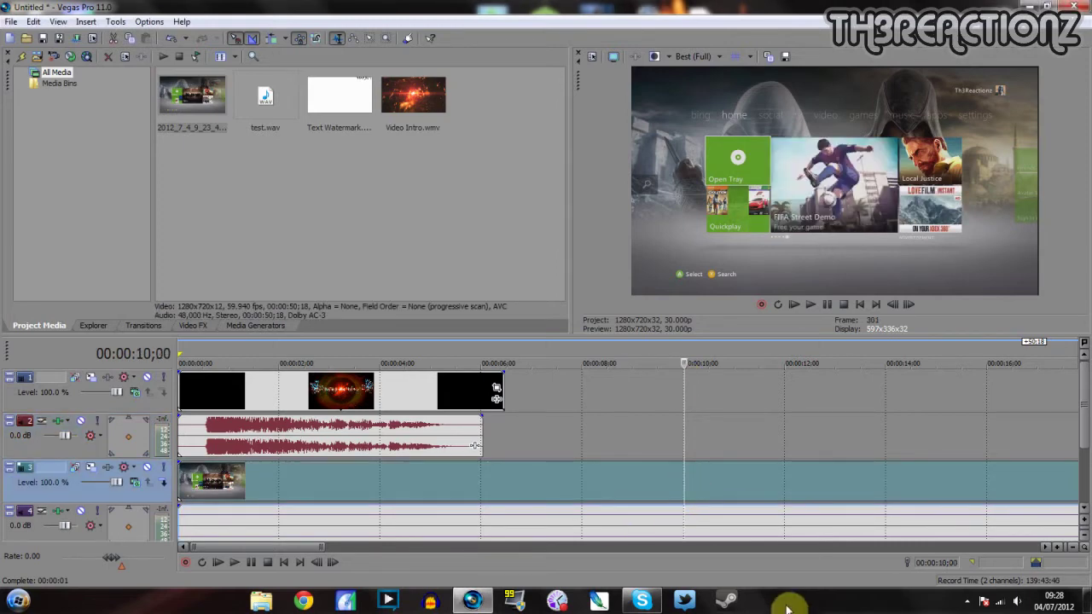
pyautogui.press('s')
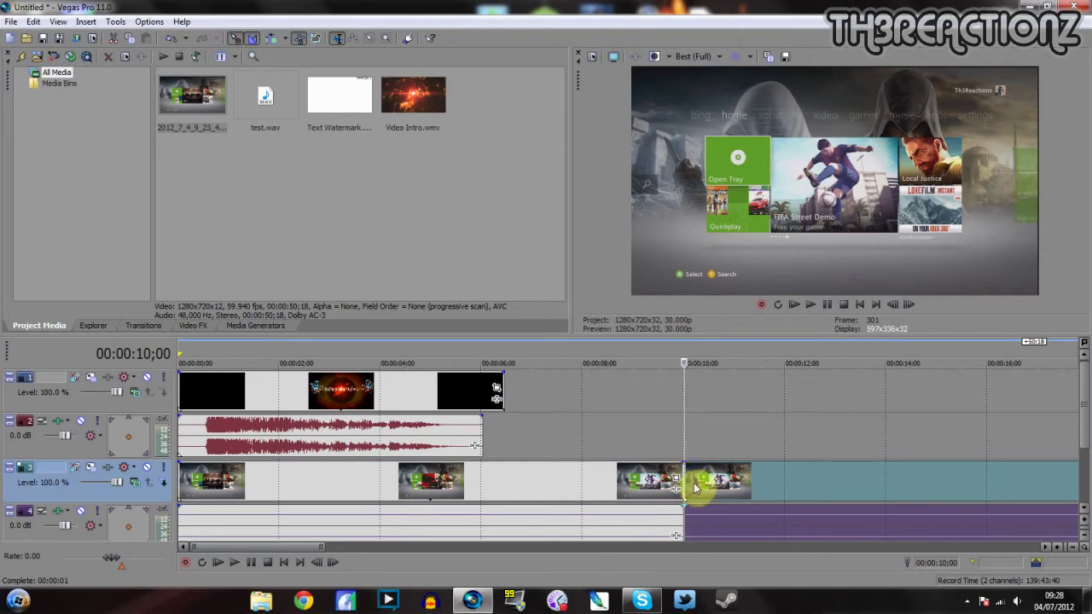
# Delete the opening gameplay piece, slide the rest left after the intro, and zoom out
pyautogui.click(446, 485)
pyautogui.rightClick(446, 486)
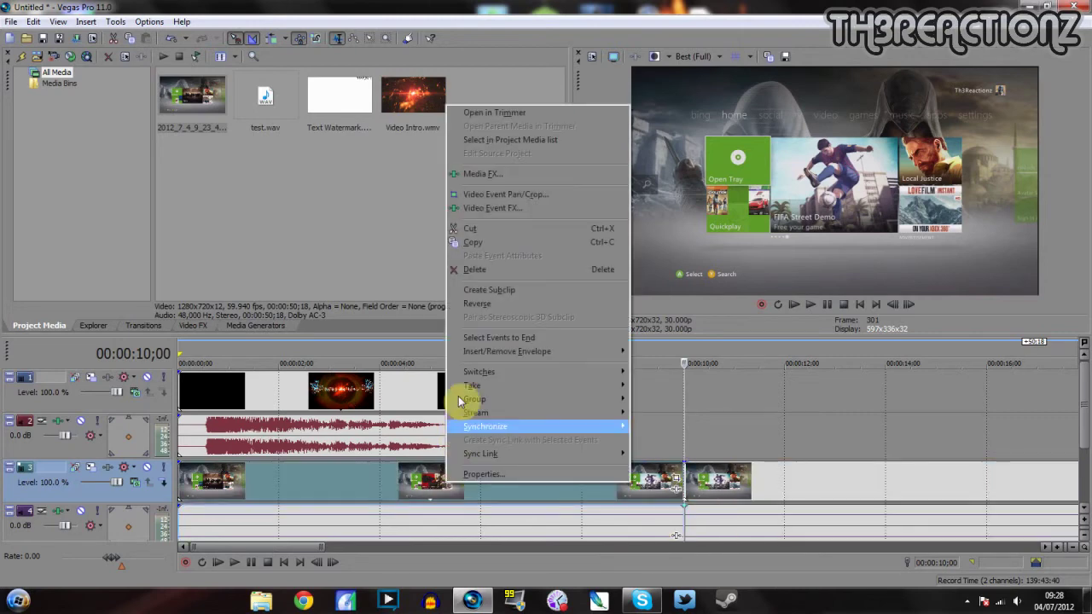
pyautogui.click(474, 268)
pyautogui.moveTo(714, 491); pyautogui.dragTo(555, 505)
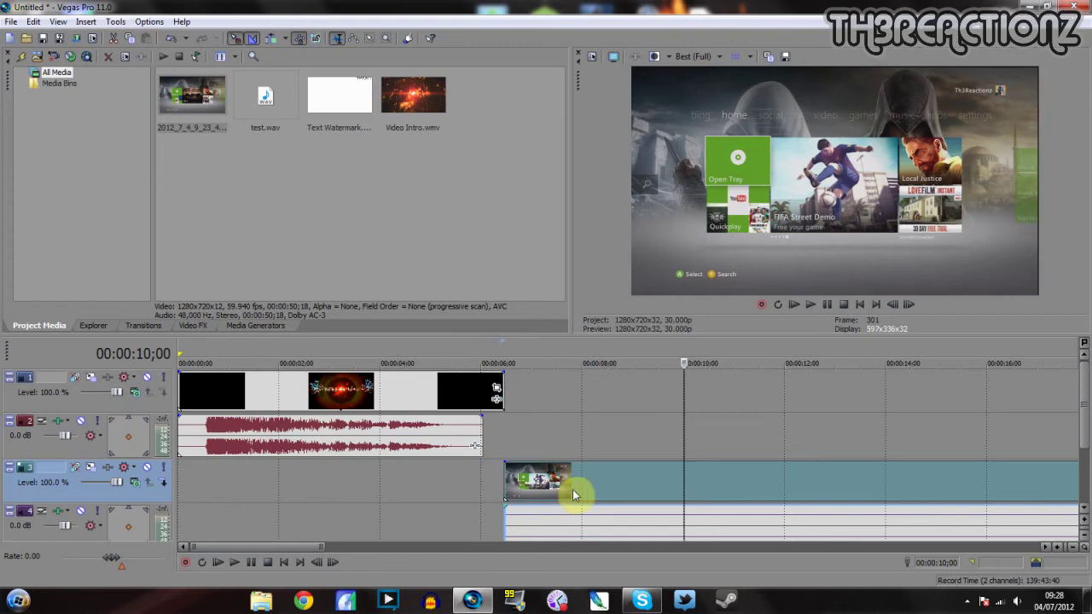
pyautogui.scroll(-8, 573, 489)
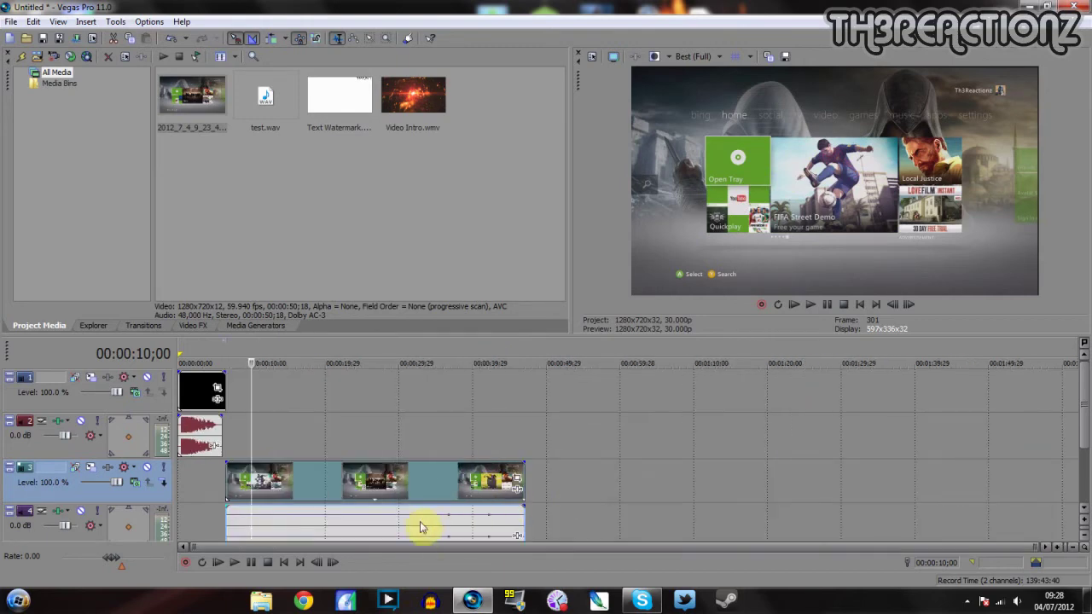
pyautogui.moveTo(1084, 383); pyautogui.dragTo(1084, 456)
# Add test.wav on a new audio track and trim the gameplay events to end with it
pyautogui.moveTo(264, 100); pyautogui.dragTo(397, 487)
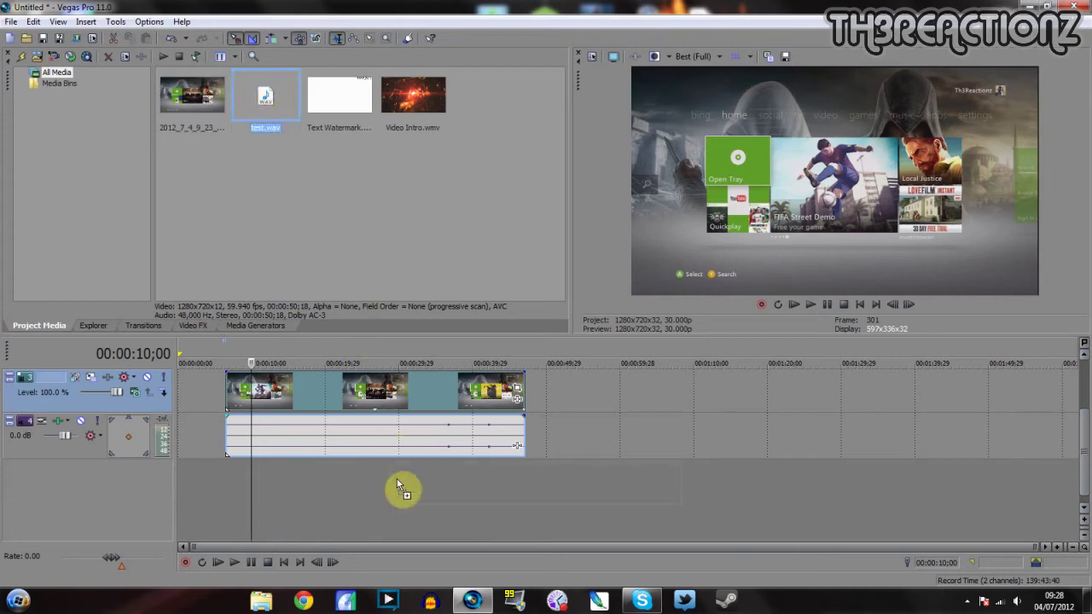
pyautogui.moveTo(295, 491); pyautogui.dragTo(237, 482)
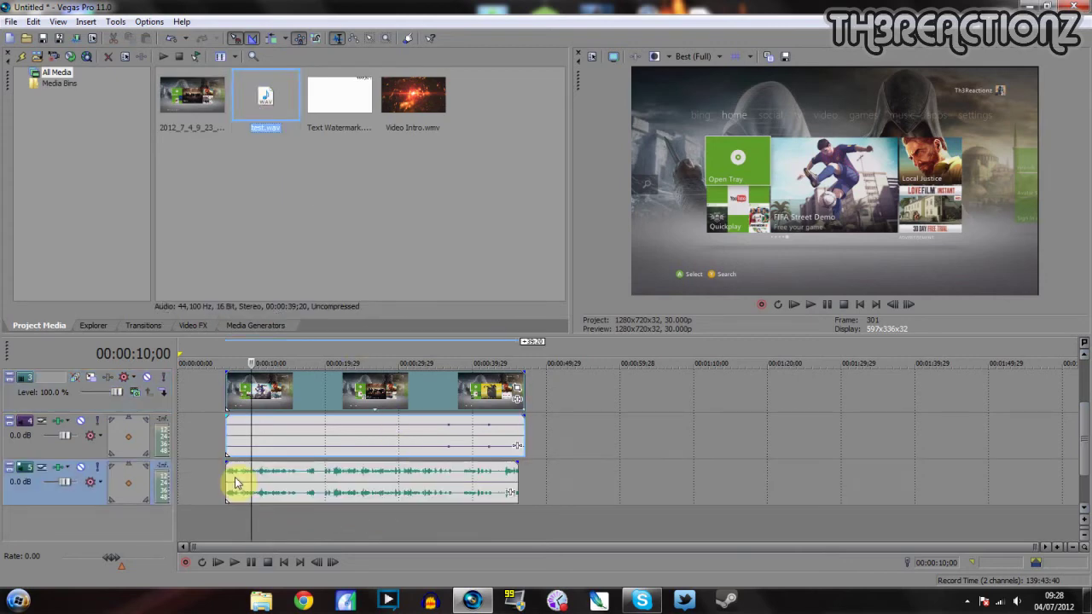
pyautogui.click(236, 482)
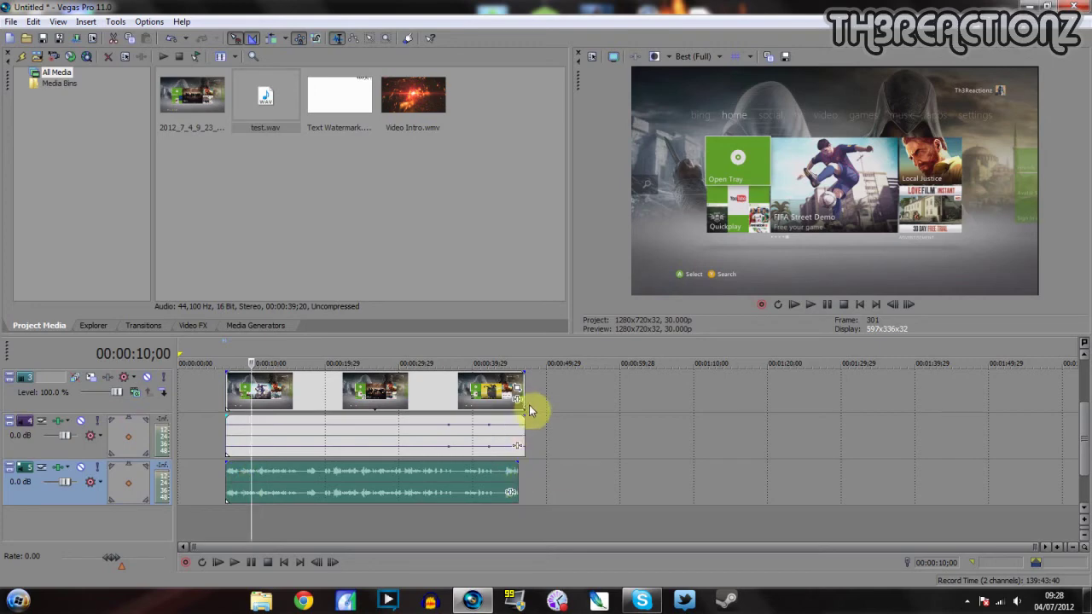
pyautogui.hotkey('ctrl', 'a')
pyautogui.moveTo(523, 391); pyautogui.dragTo(518, 391)
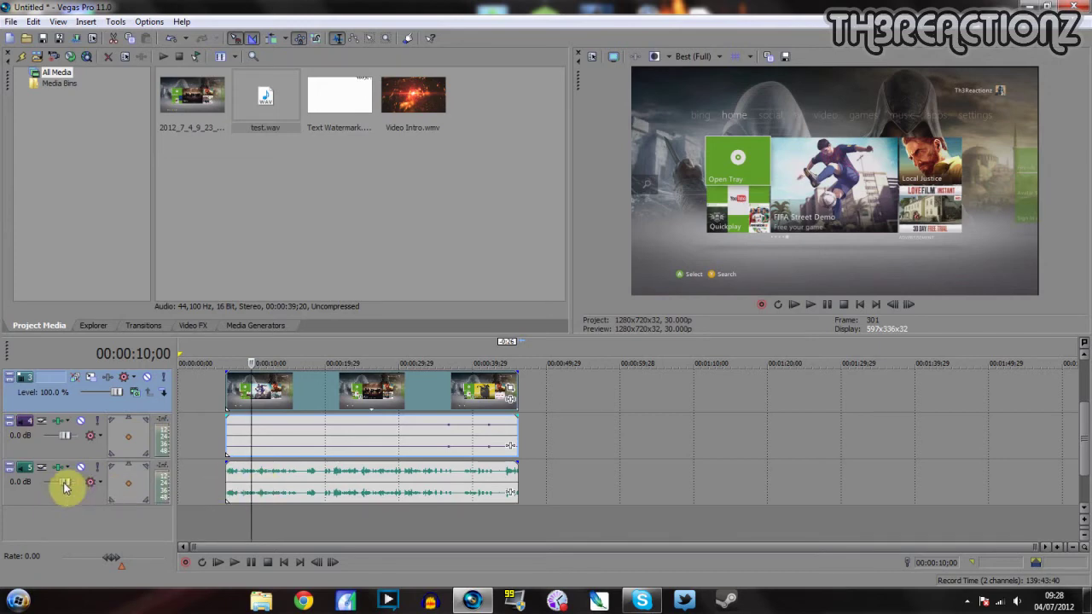
# Push the track 5 commentary volume to 12.0 dB and pull track 4 gameplay audio to -7.9 dB
pyautogui.moveTo(64, 487); pyautogui.dragTo(97, 497)
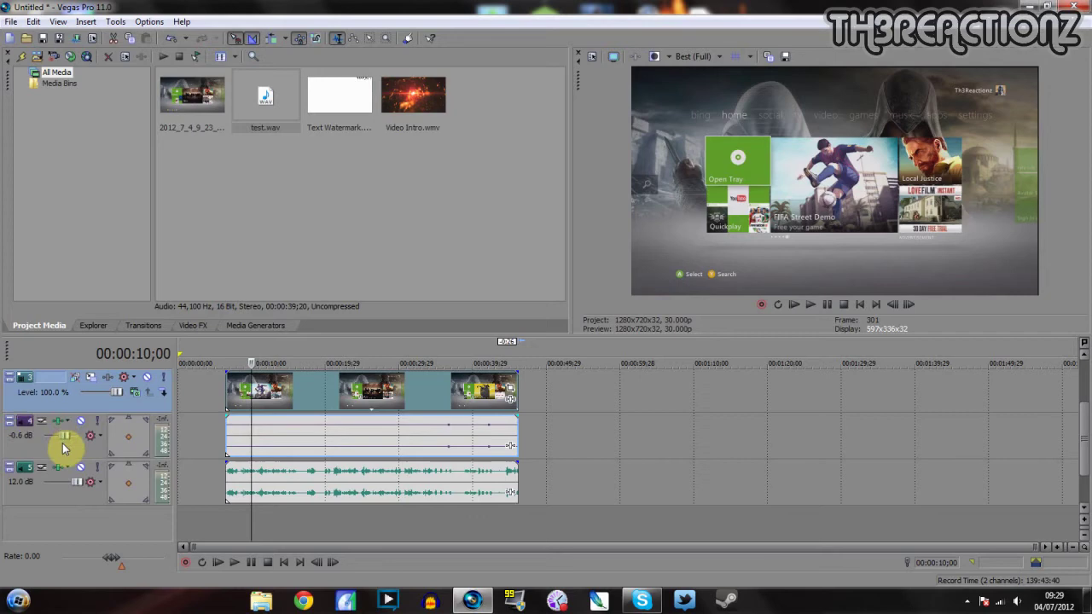
pyautogui.moveTo(63, 444); pyautogui.dragTo(53, 453)
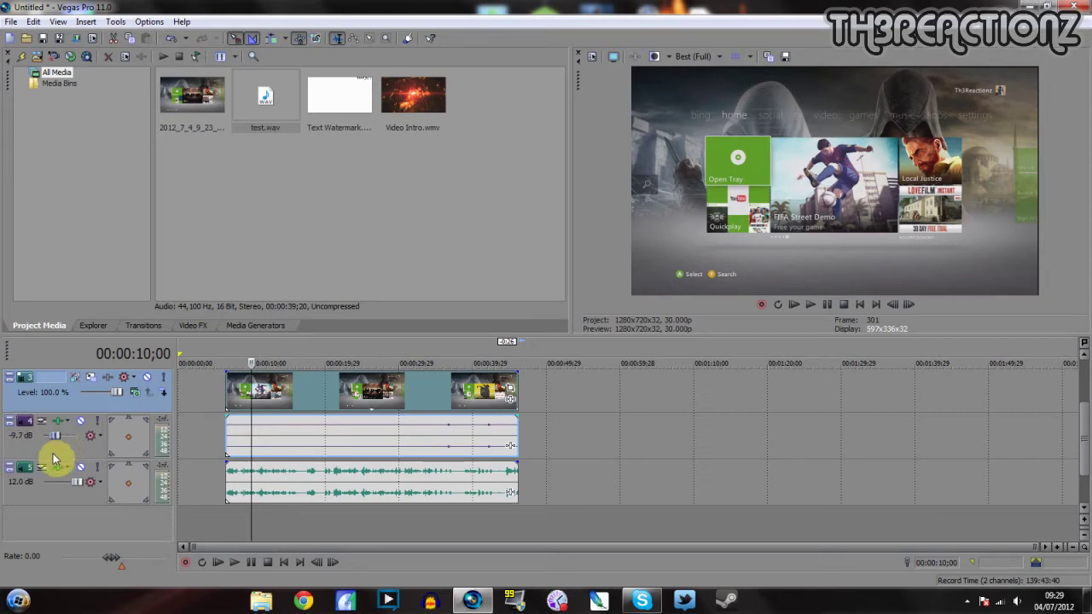
pyautogui.moveTo(54, 461); pyautogui.dragTo(56, 462)
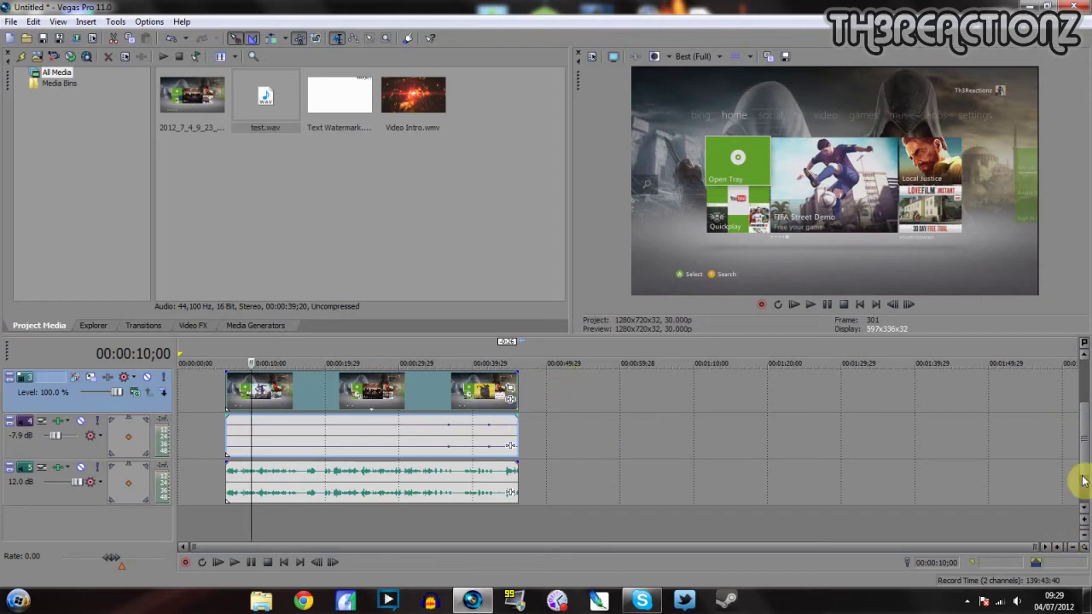
# Look through the gameplay event's Pan/Crop preset list without choosing one, then close it
pyautogui.scroll(2, 1080, 446)
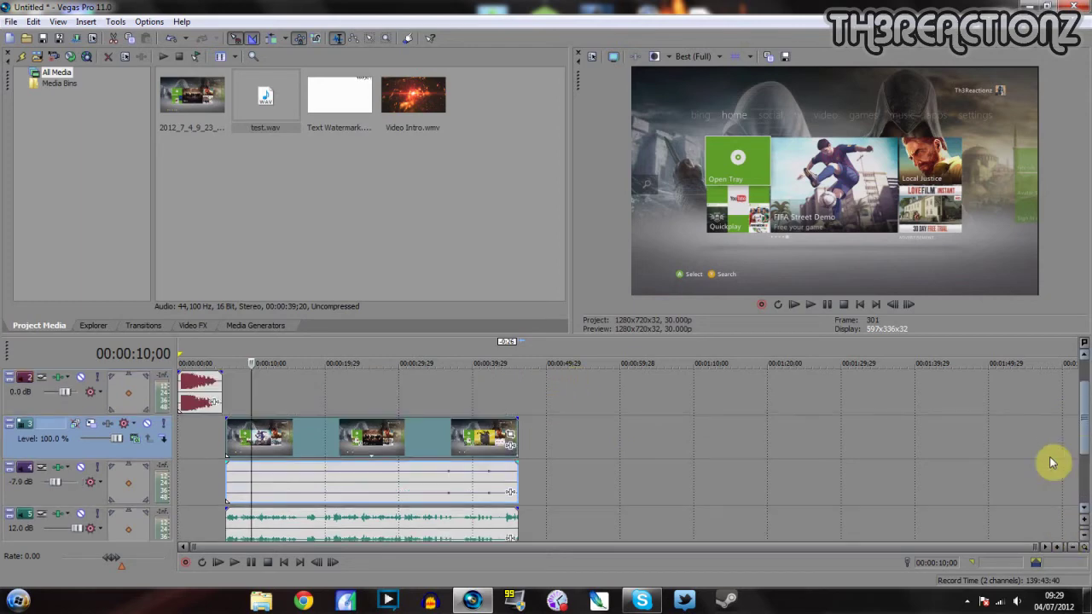
pyautogui.click(512, 440)
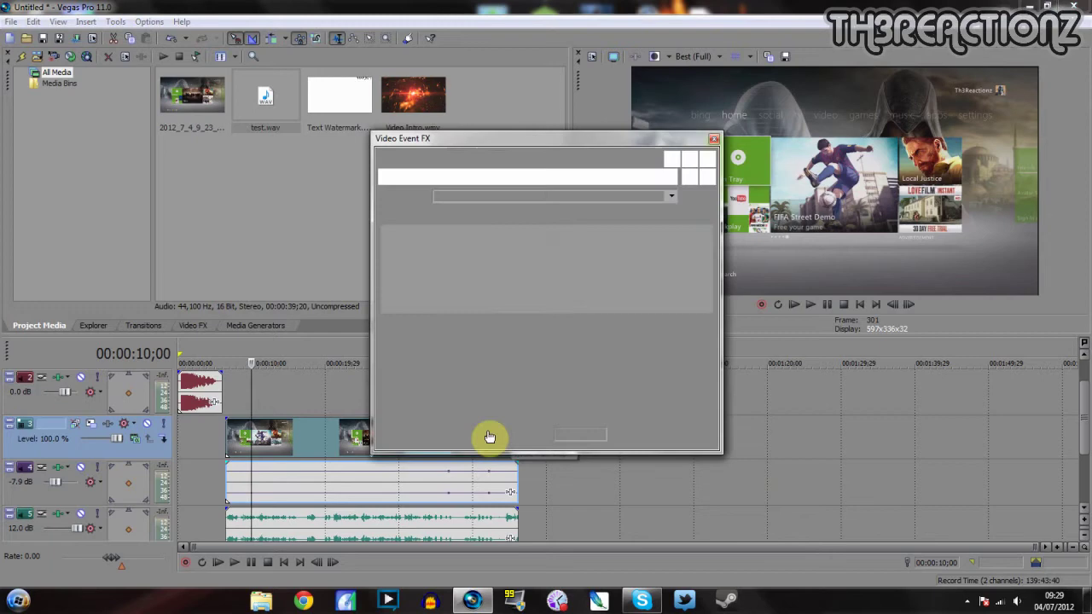
pyautogui.click(673, 197)
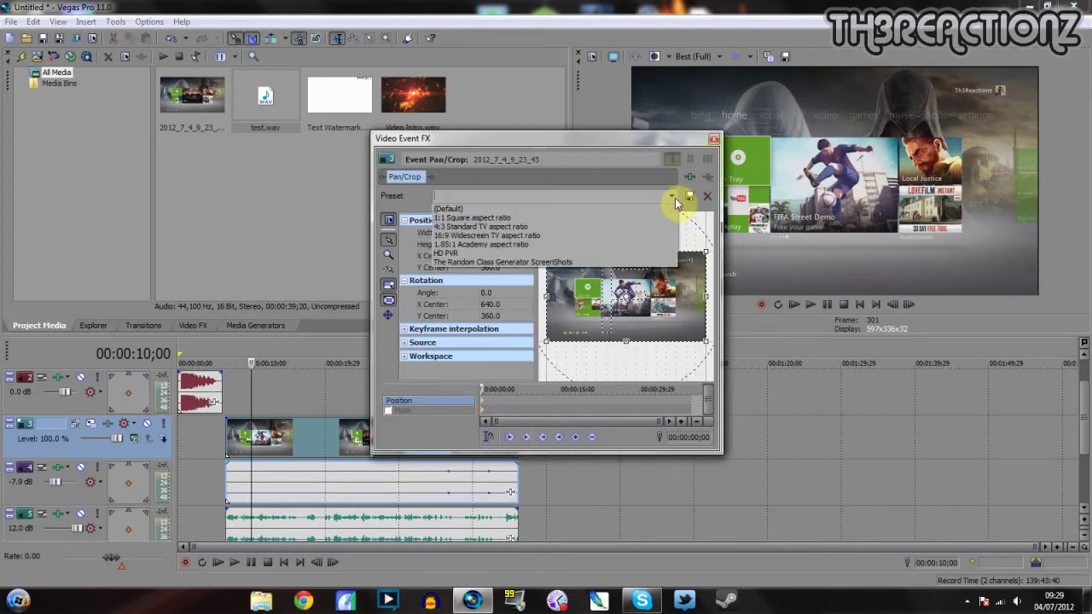
pyautogui.click(673, 197)
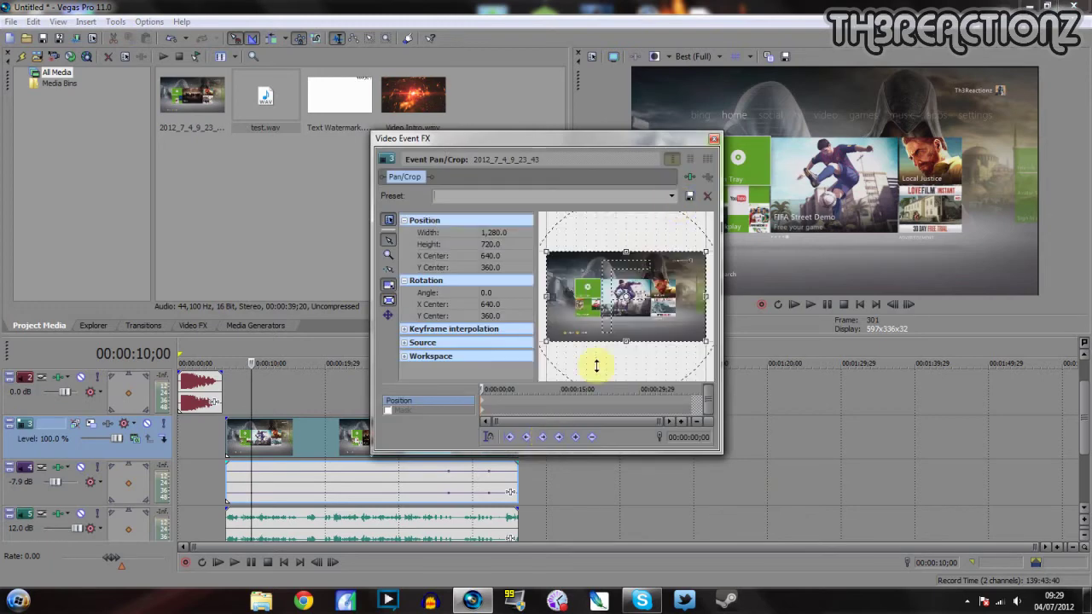
pyautogui.click(713, 141)
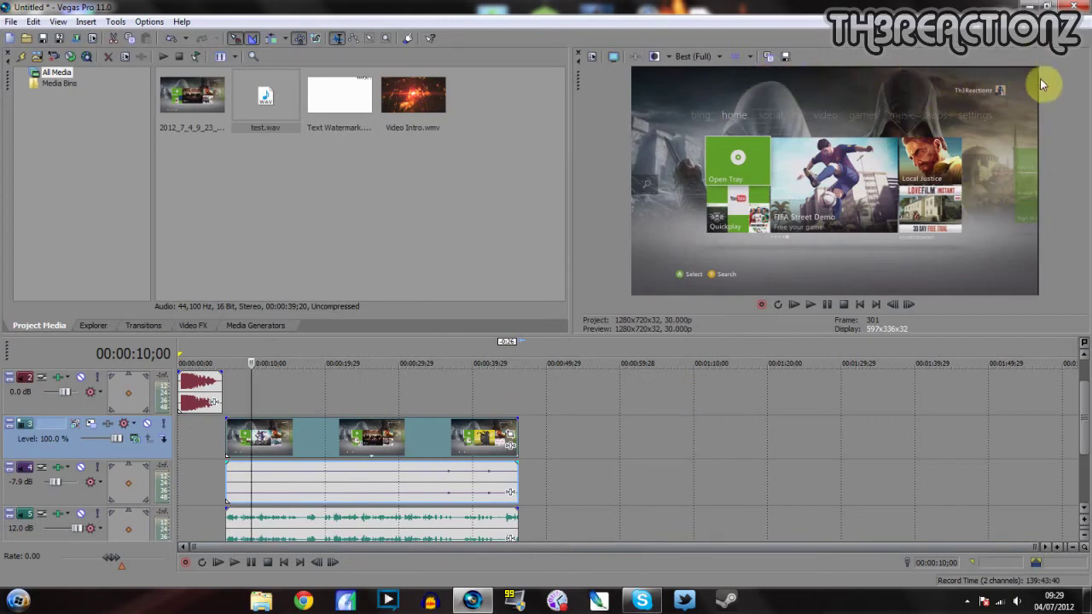
# Shrink the gameplay crop frame to 1,241 x 698.1 and name the preset 'hd pvr'
pyautogui.click(512, 438)
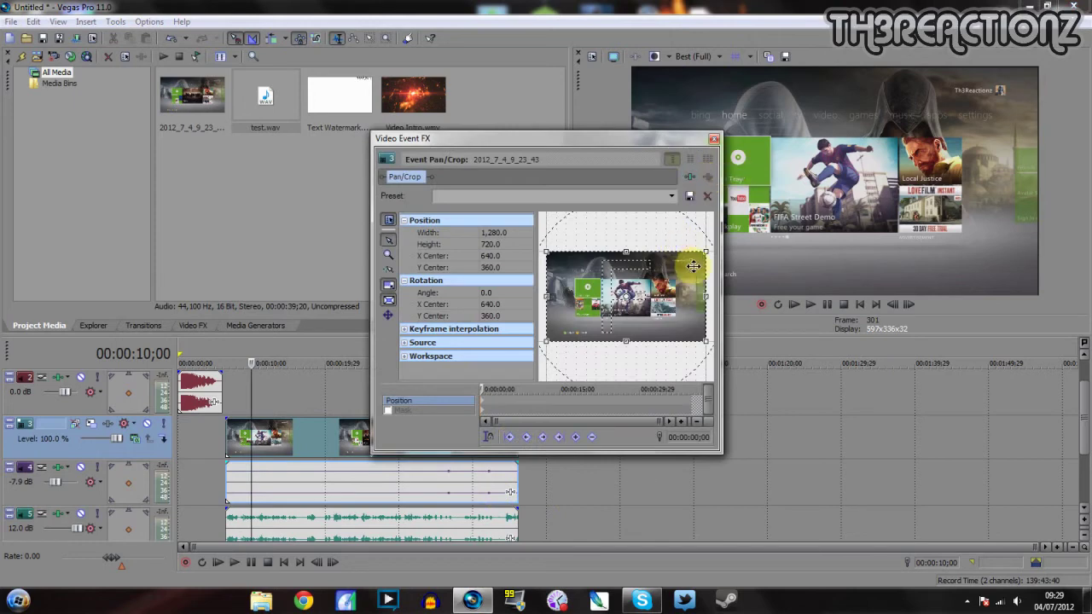
pyautogui.moveTo(707, 251); pyautogui.dragTo(704, 253)
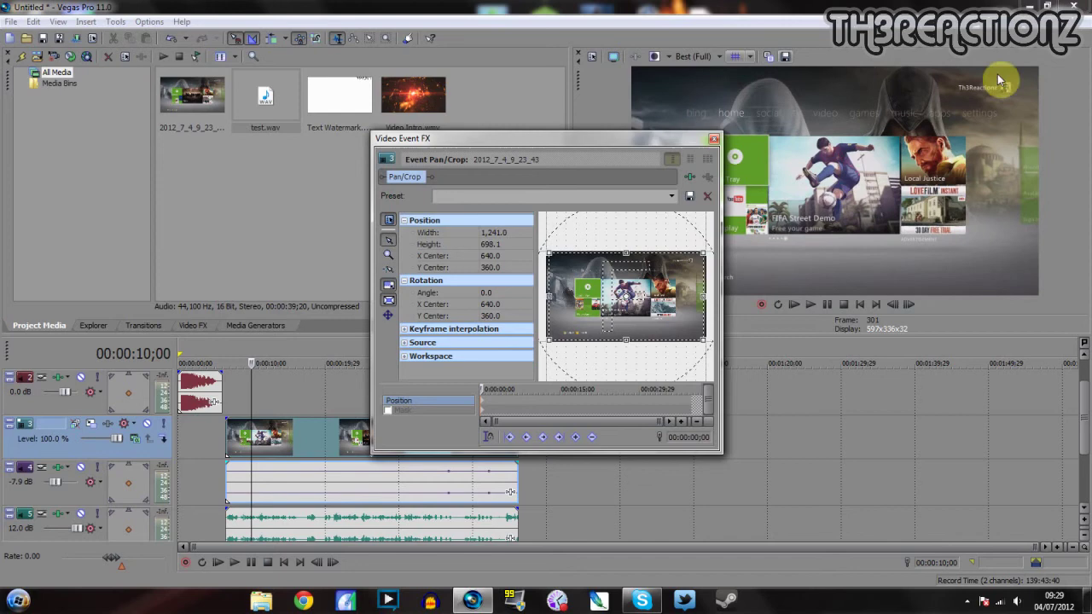
pyautogui.click(617, 197)
pyautogui.write('hd pvr')
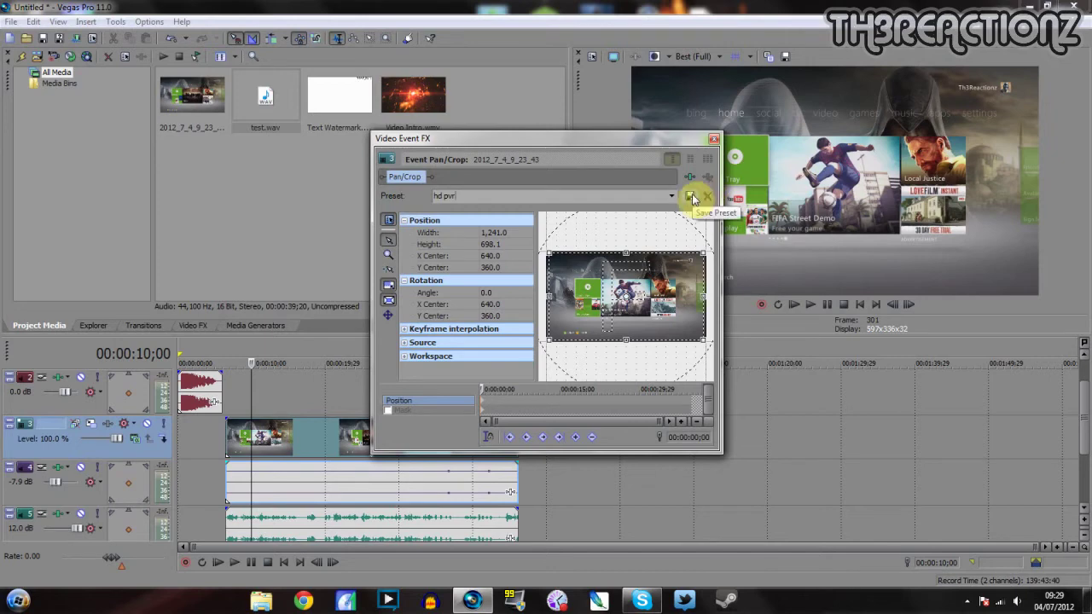
# Close Pan/Crop and enable Disable resample in the gameplay event's Properties
pyautogui.click(715, 142)
pyautogui.rightClick(283, 447)
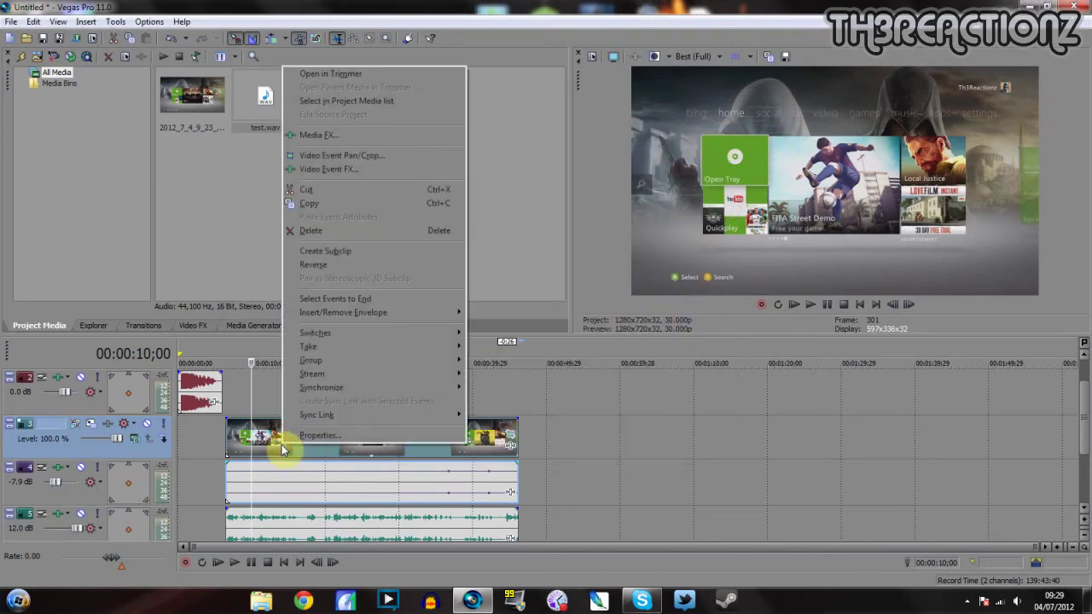
pyautogui.click(300, 436)
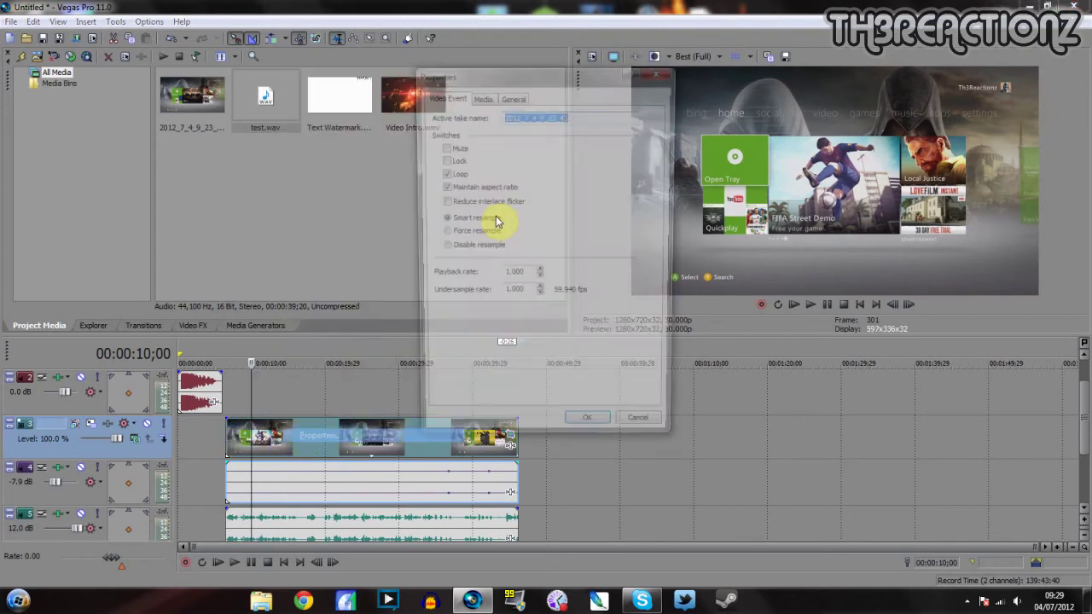
pyautogui.click(442, 248)
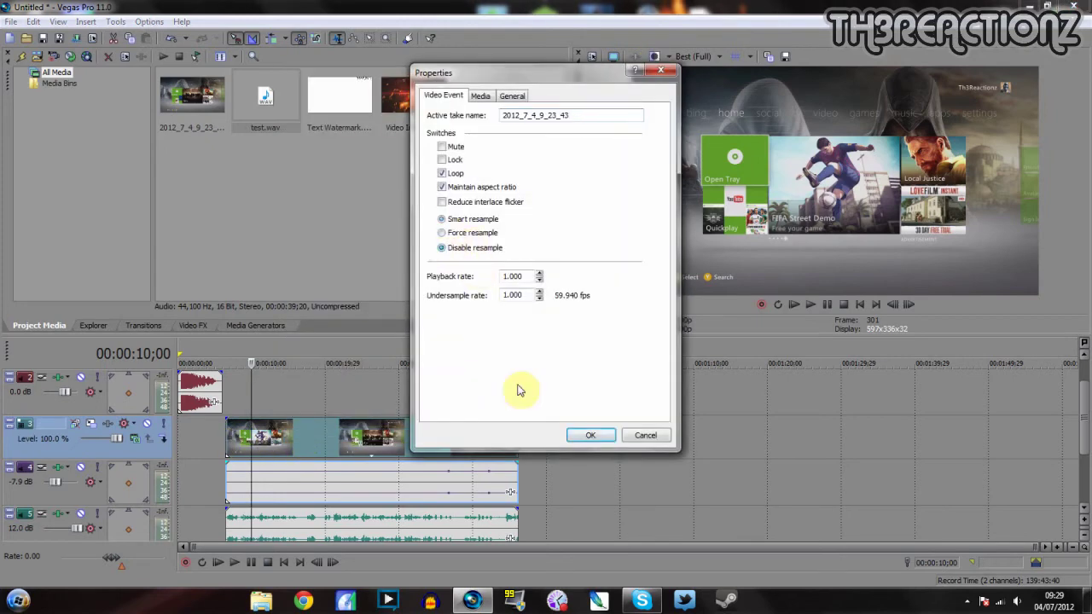
pyautogui.click(585, 439)
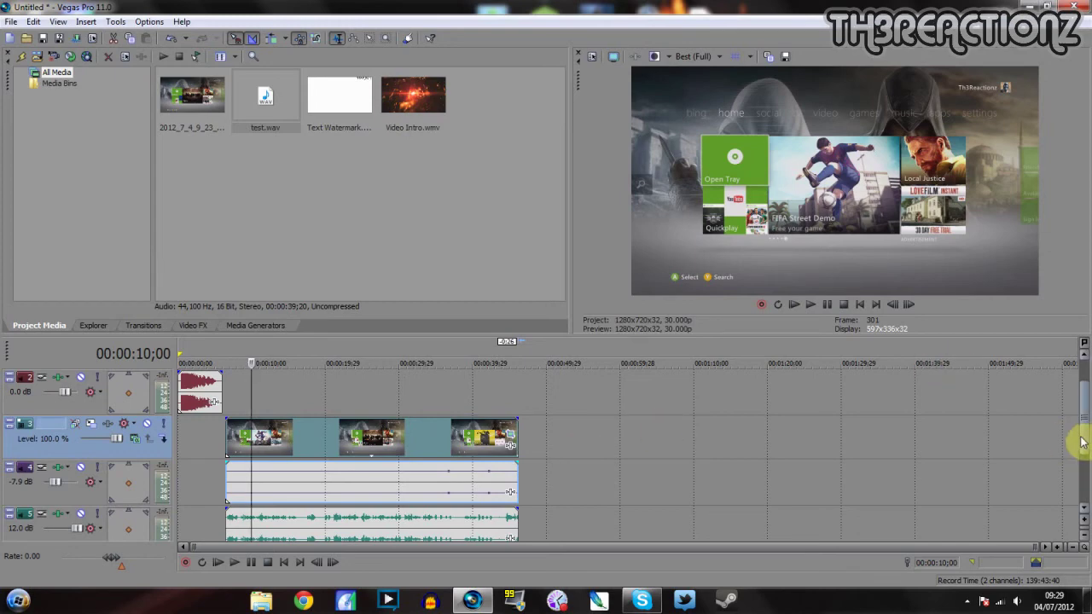
# Place Text Watermark.psd on track 1, stretched to the gameplay clip's end, with the playhead at about six seconds
pyautogui.moveTo(1080, 441); pyautogui.dragTo(1018, 349)
pyautogui.moveTo(334, 277); pyautogui.dragTo(518, 397)
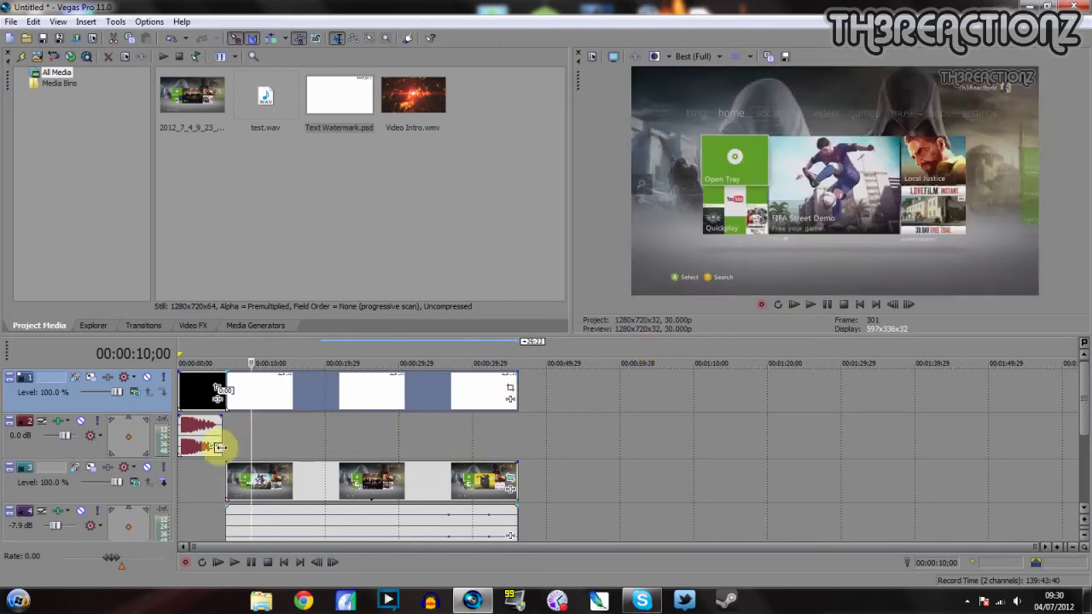
pyautogui.click(228, 456)
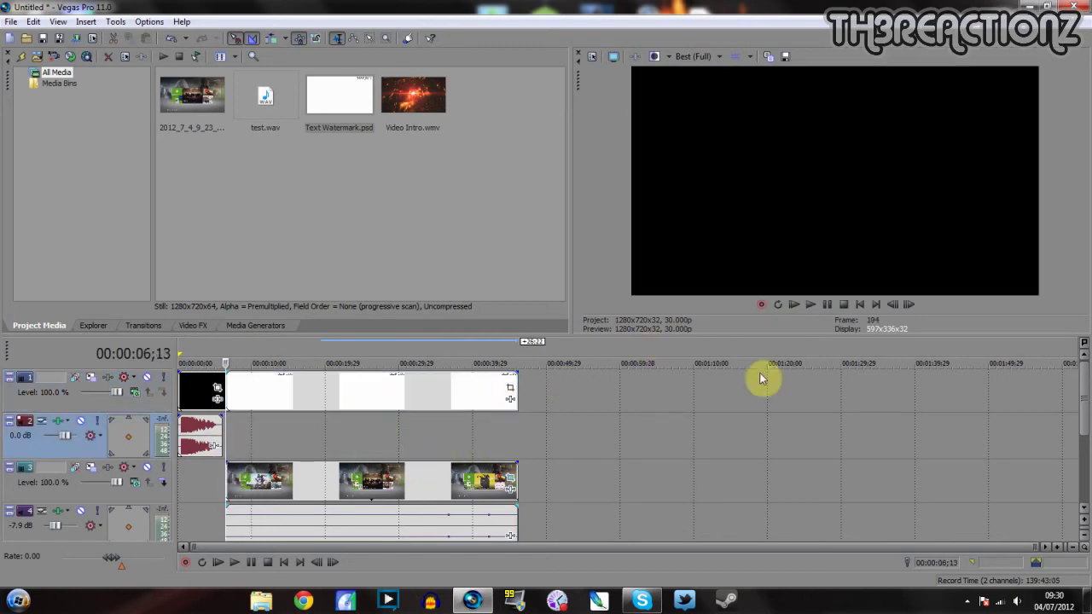
pyautogui.click(810, 304)
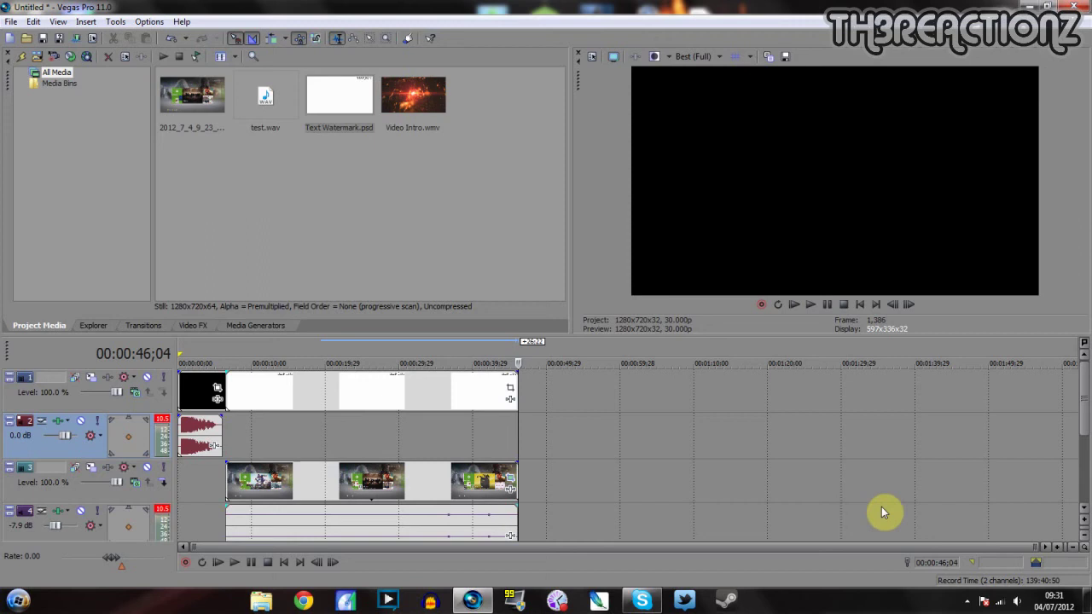
# Start a Render As of the project to tester.wmv, then cancel it at 2%
pyautogui.click(11, 21)
pyautogui.click(112, 127)
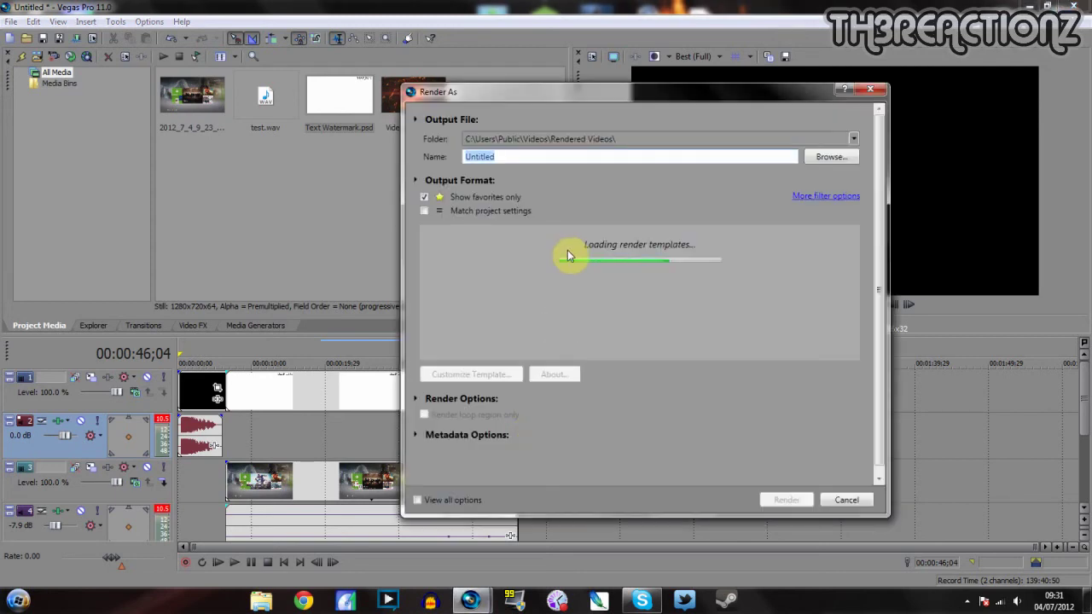
pyautogui.write('tester')
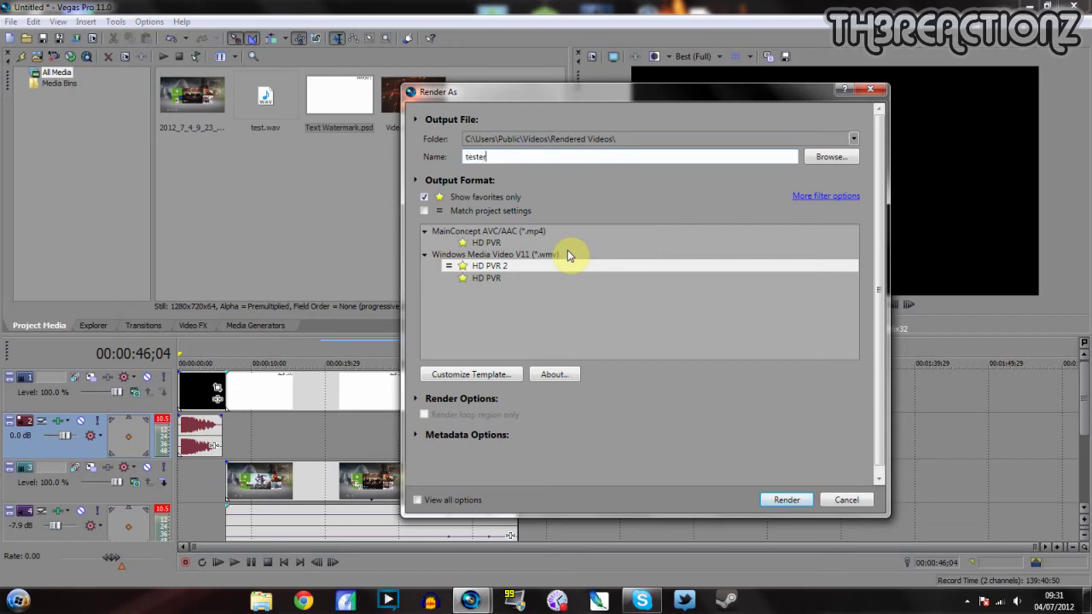
pyautogui.click(779, 503)
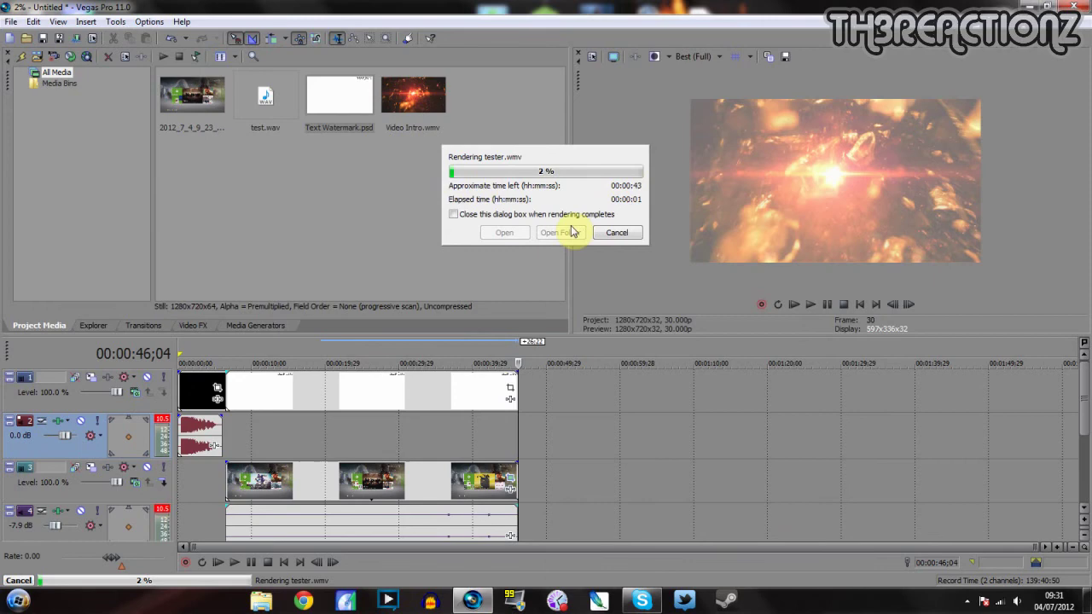
pyautogui.click(618, 234)
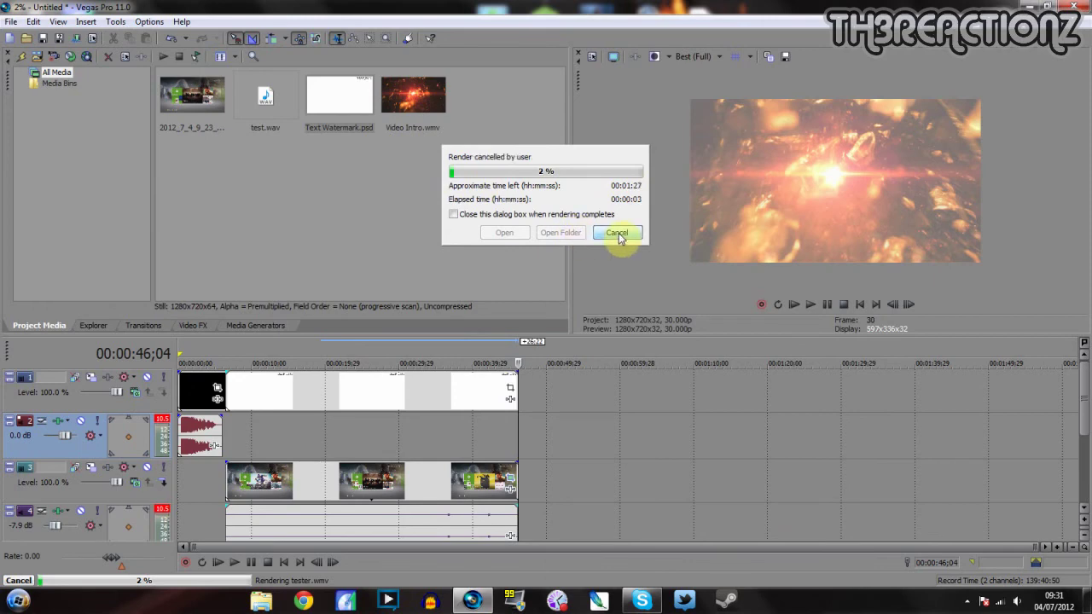